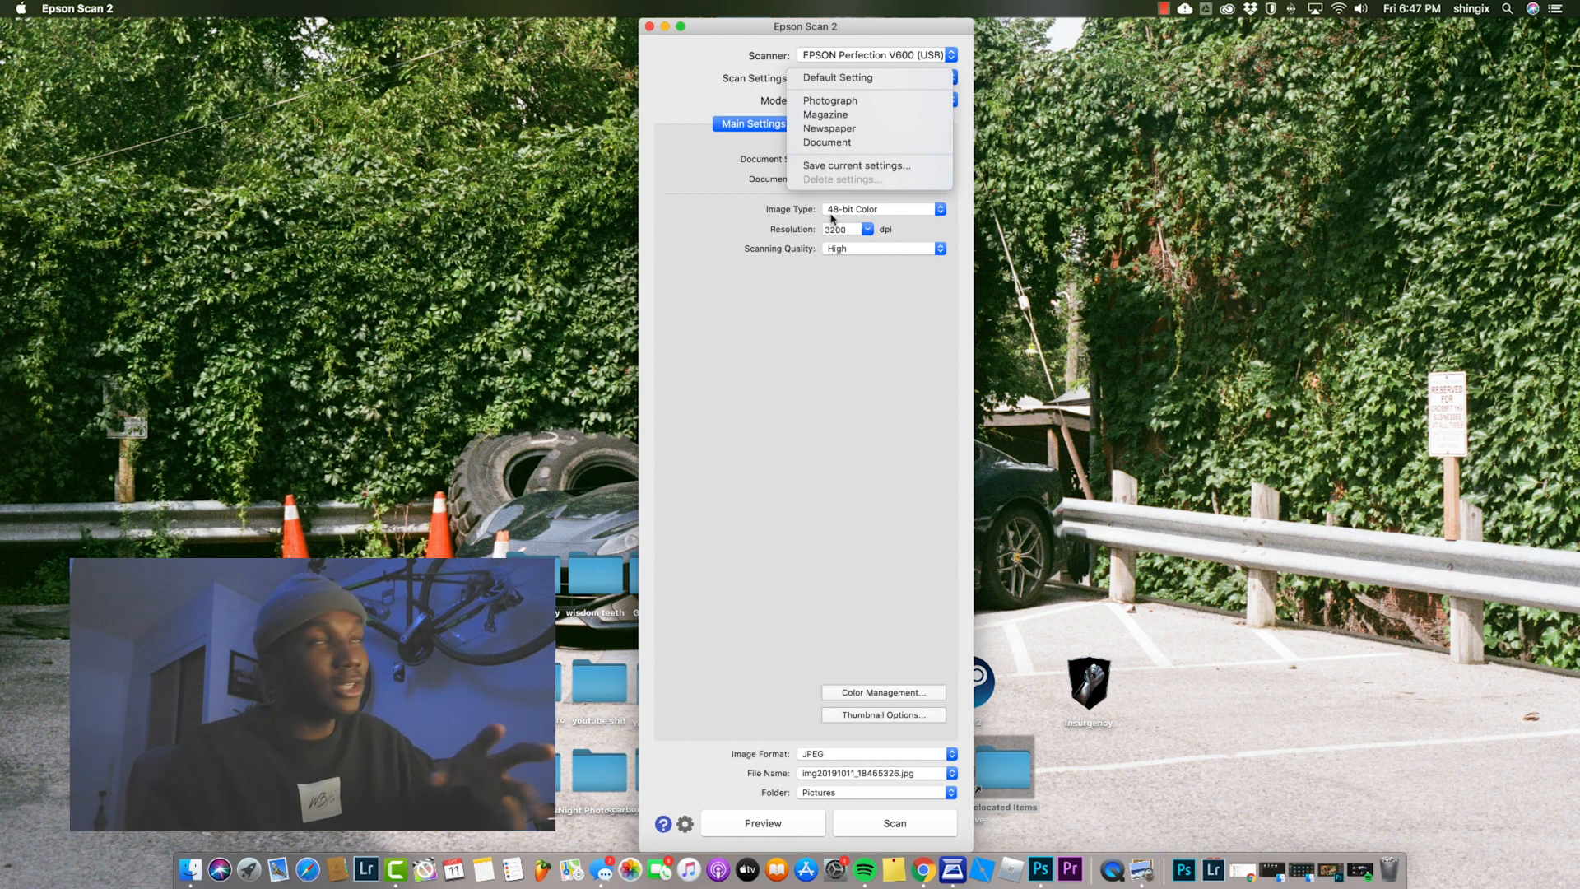
# - Switch the scan mode to Document Mode and back to Photo Mode
pyautogui.click(766, 82)
pyautogui.click(834, 103)
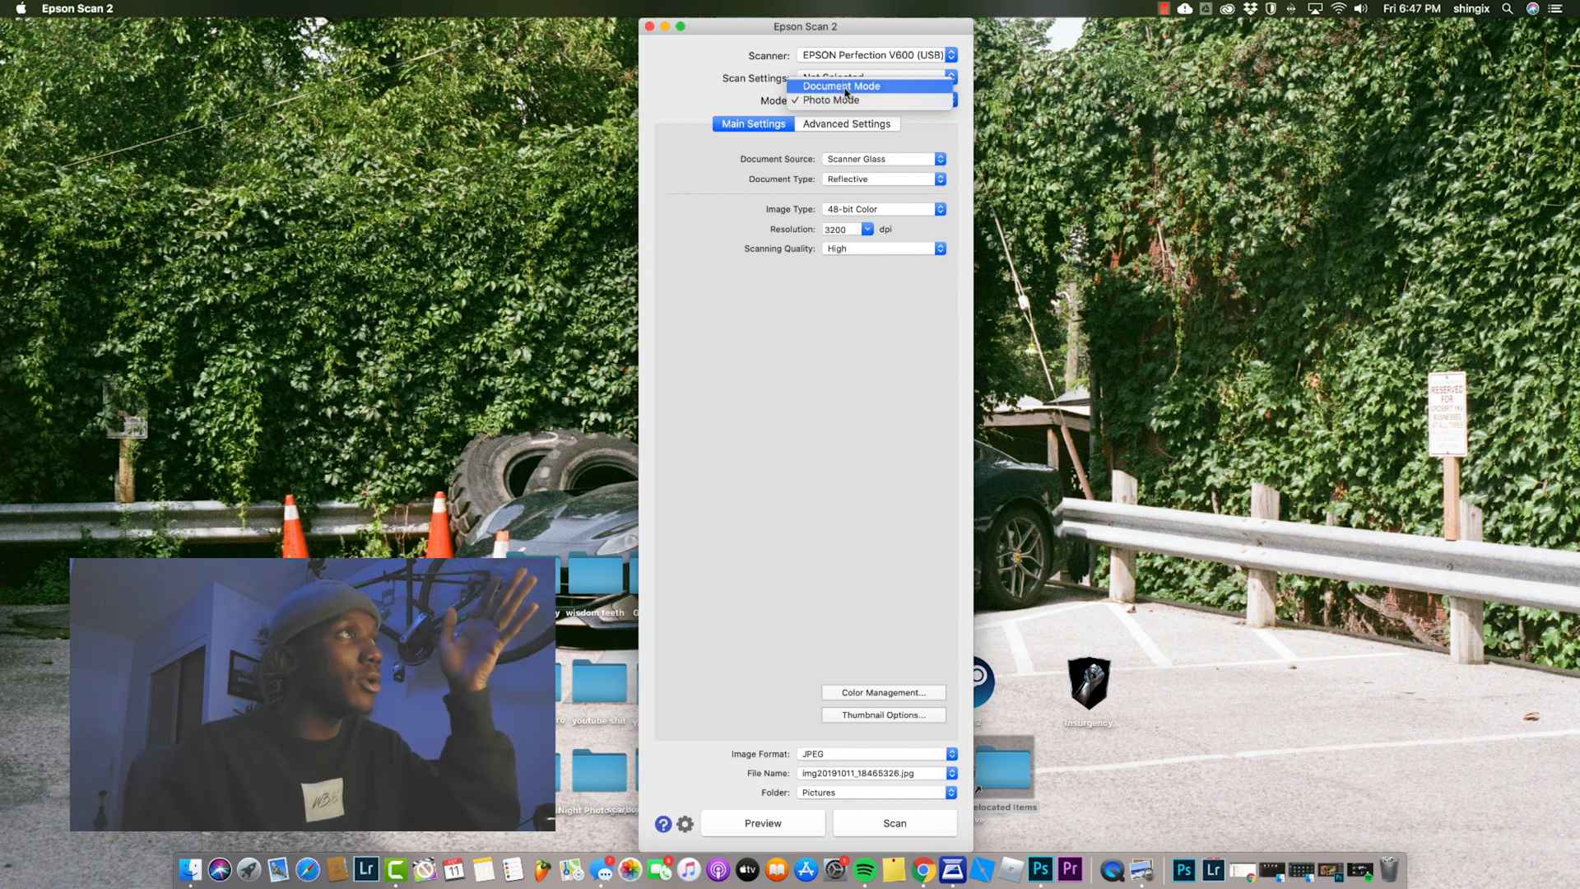
pyautogui.click(845, 87)
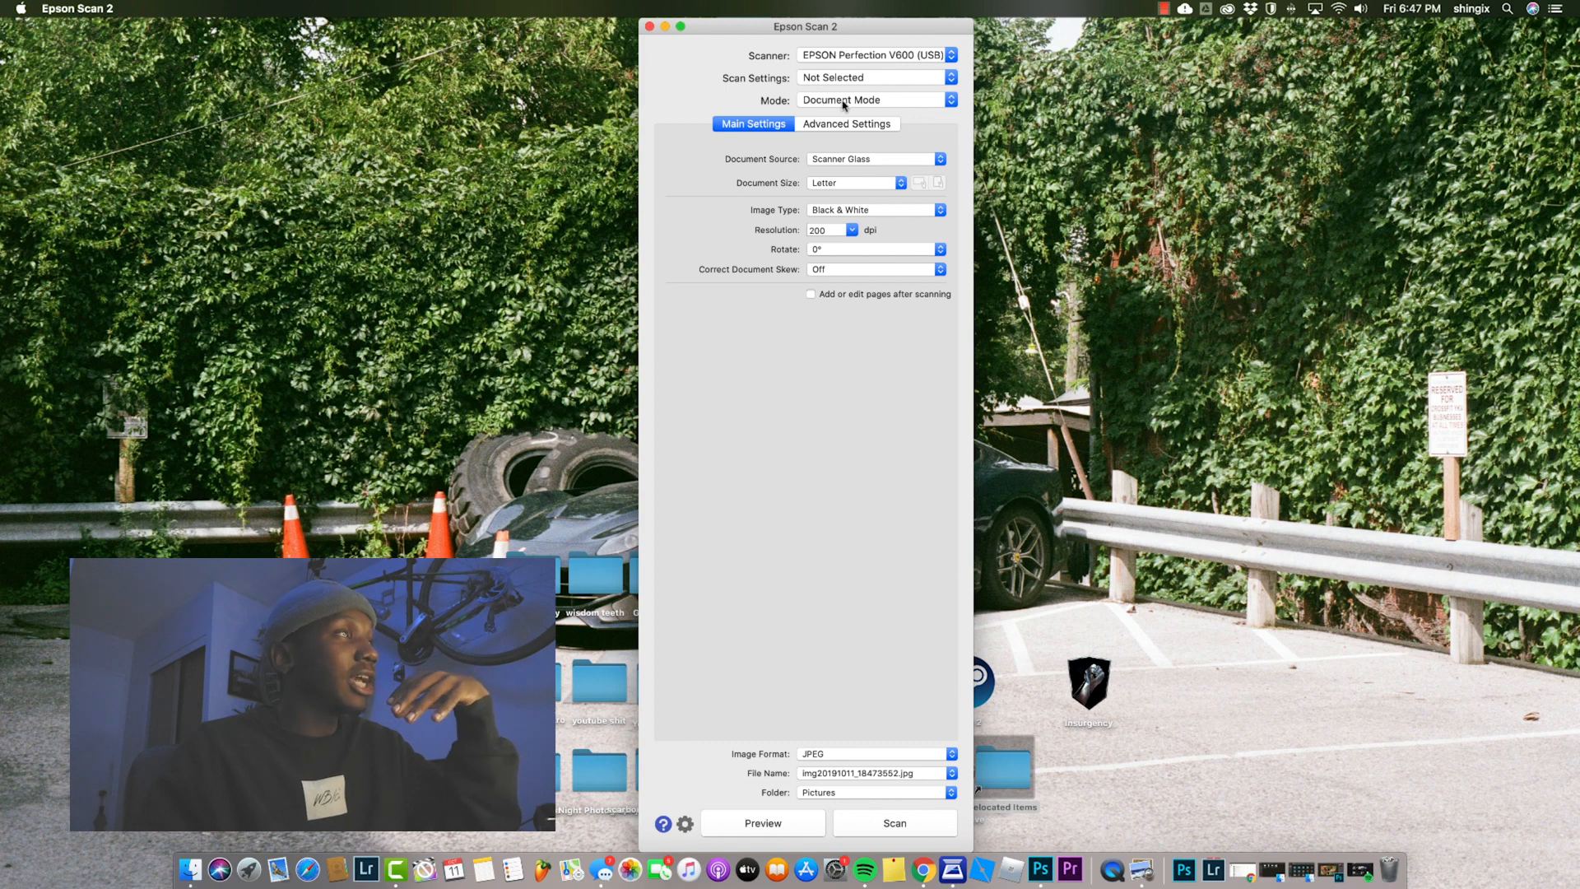
pyautogui.click(844, 100)
pyautogui.click(846, 115)
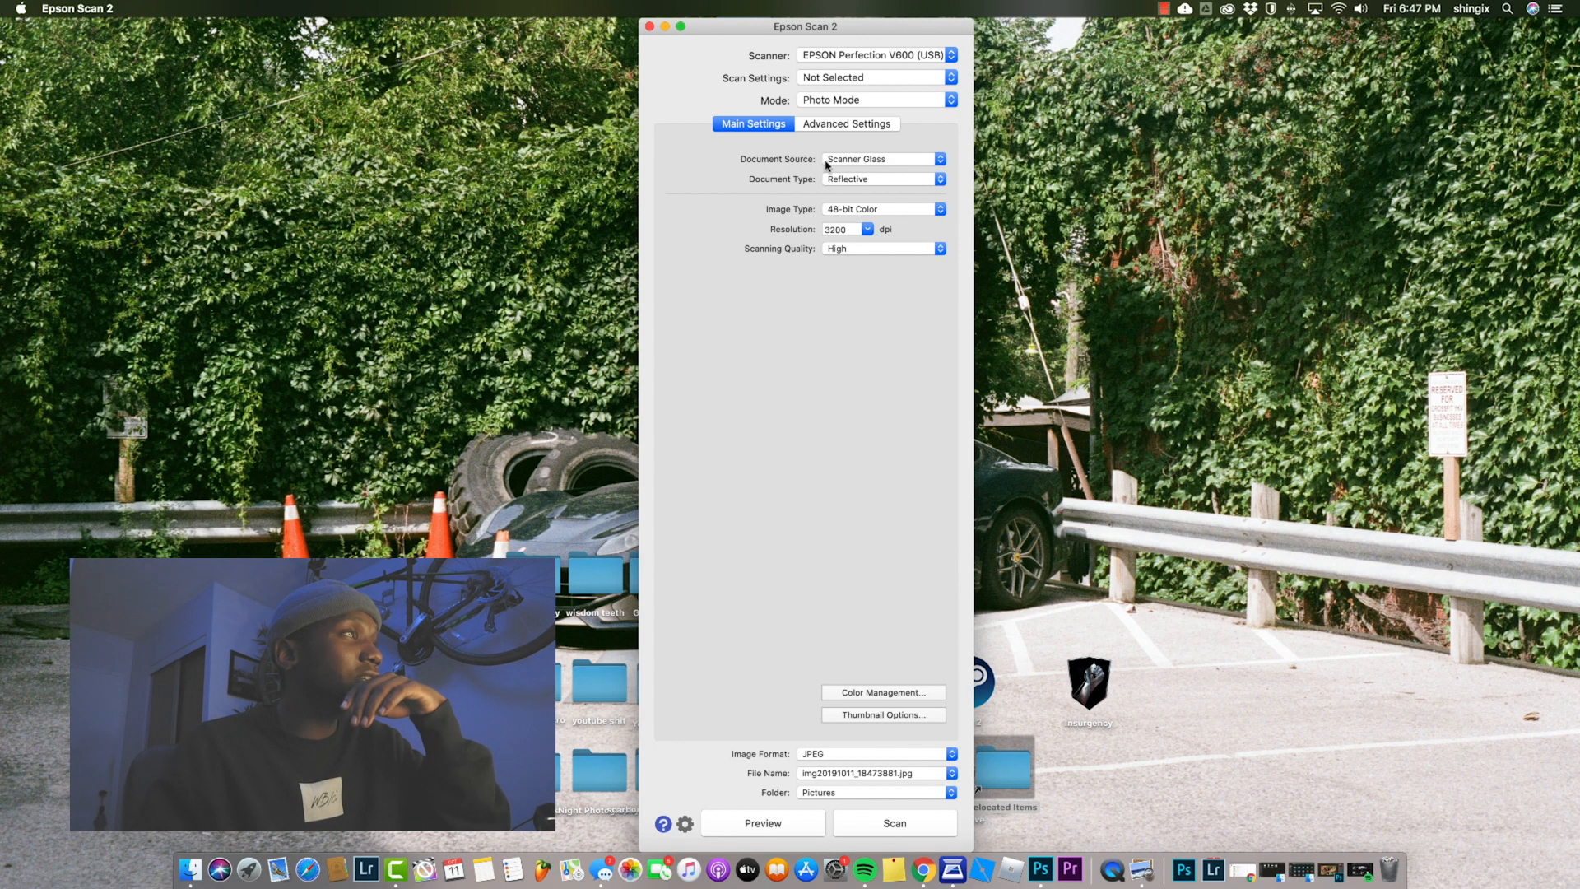
# - Set the document source to Transparency Unit, using Color Negative Film as the document type
pyautogui.click(900, 255)
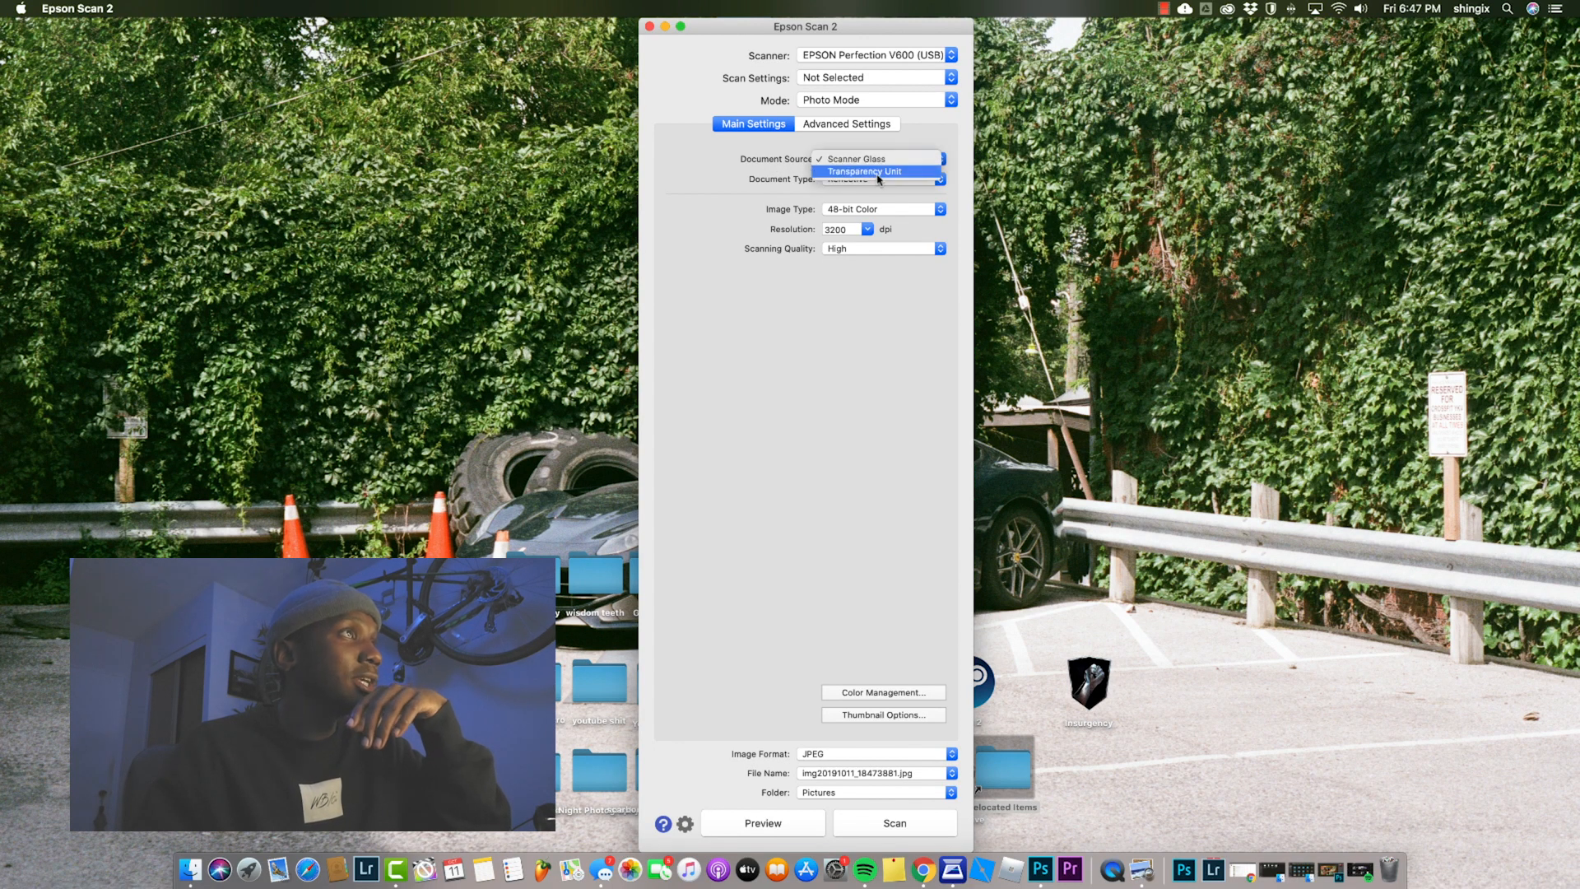
pyautogui.click(880, 172)
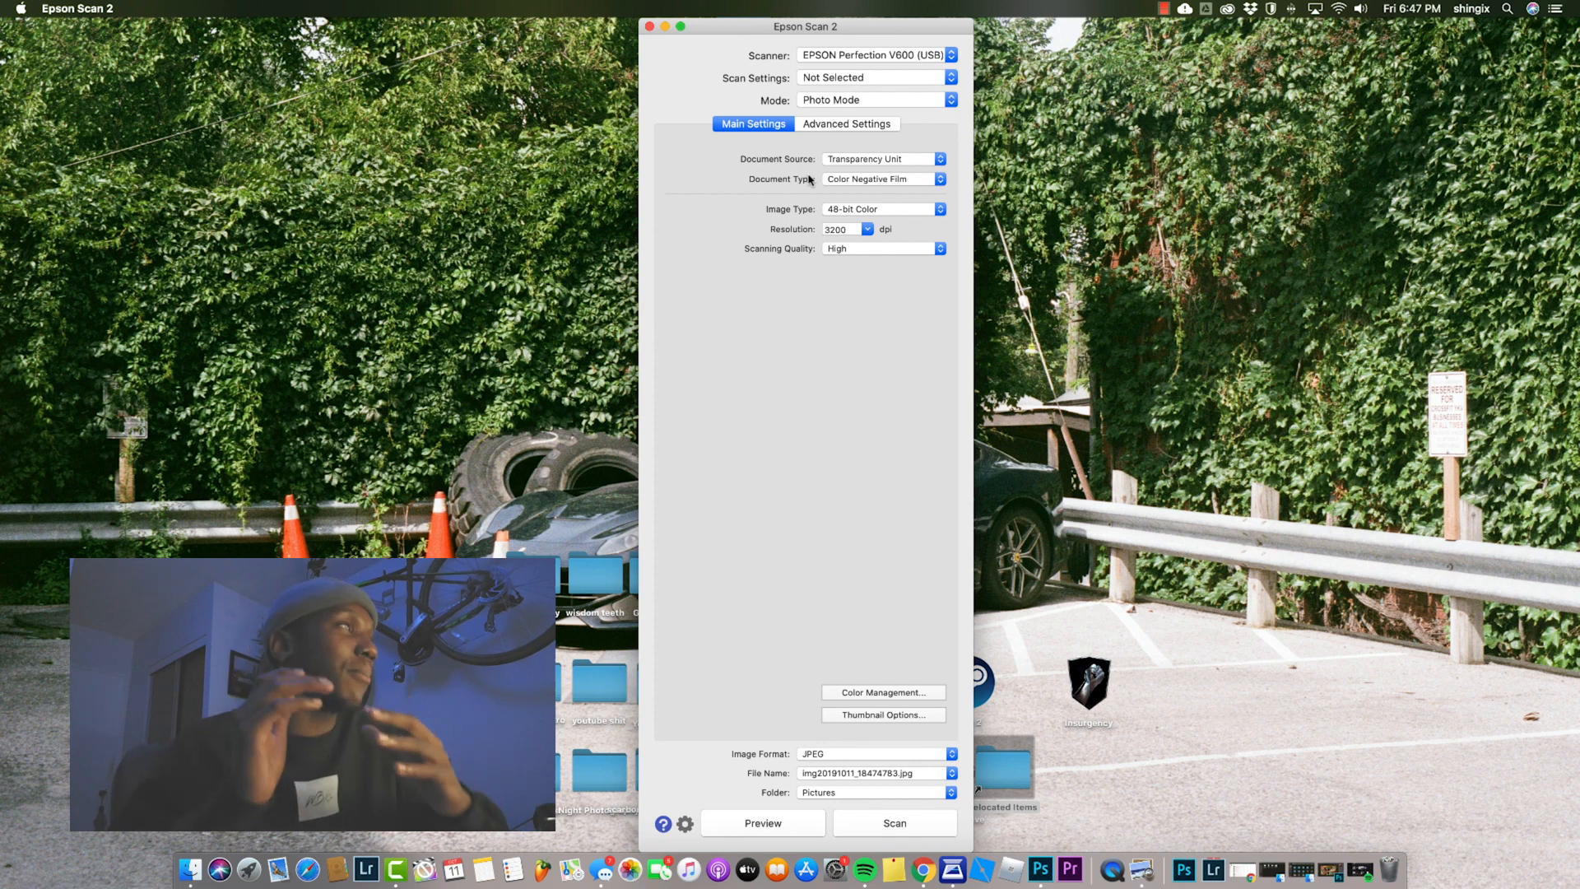
pyautogui.click(888, 184)
pyautogui.click(879, 180)
pyautogui.click(875, 181)
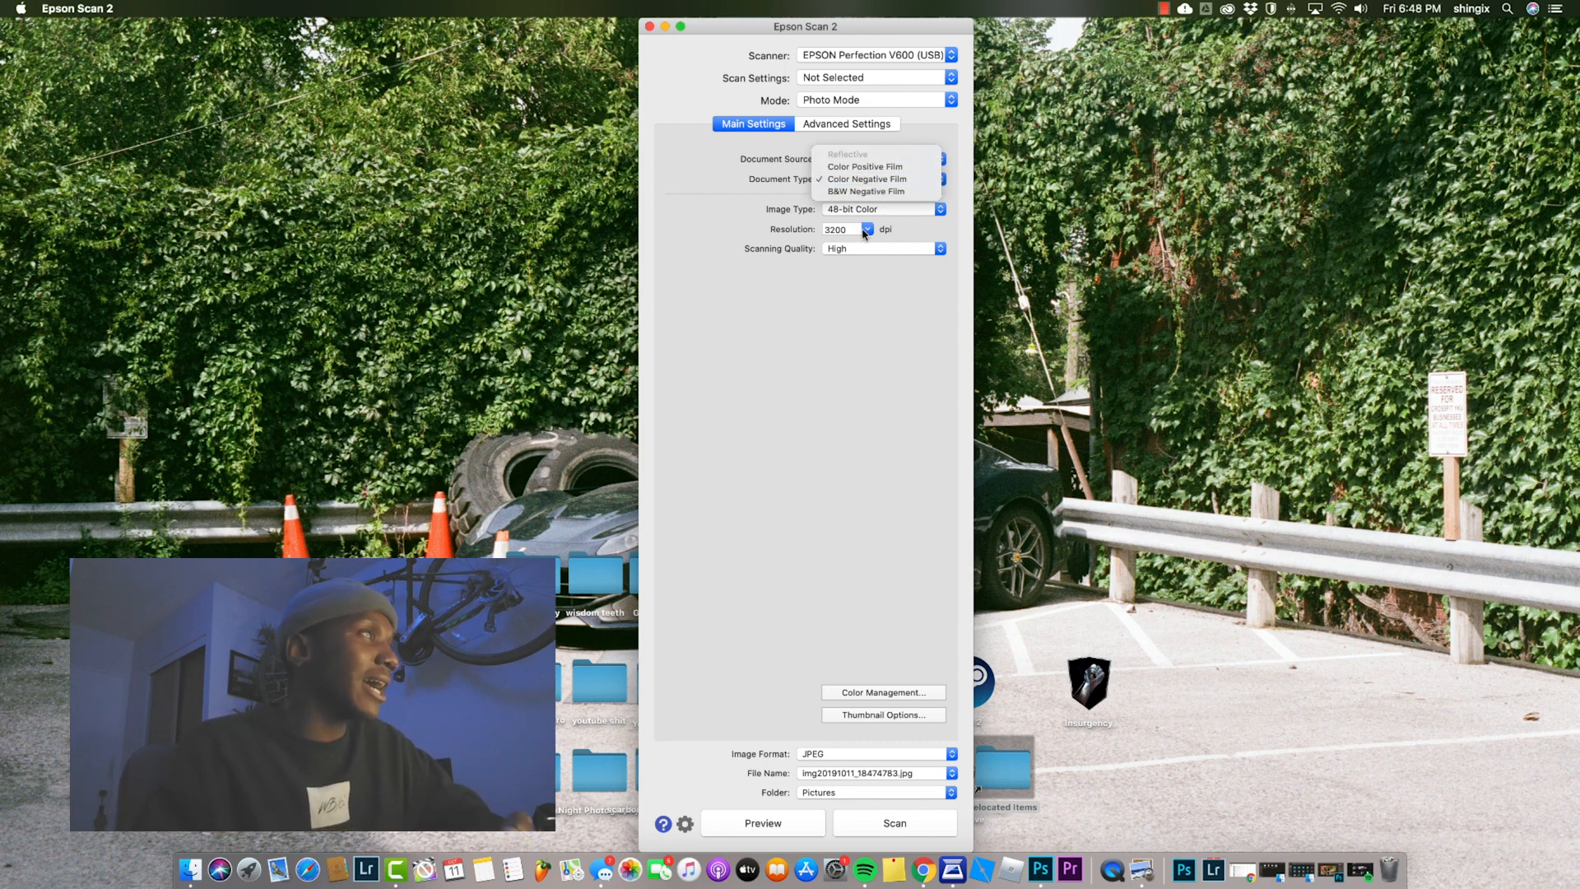
pyautogui.click(811, 299)
# - Keep the image type at 48-bit Color and set the scanning quality to Standard
pyautogui.click(860, 213)
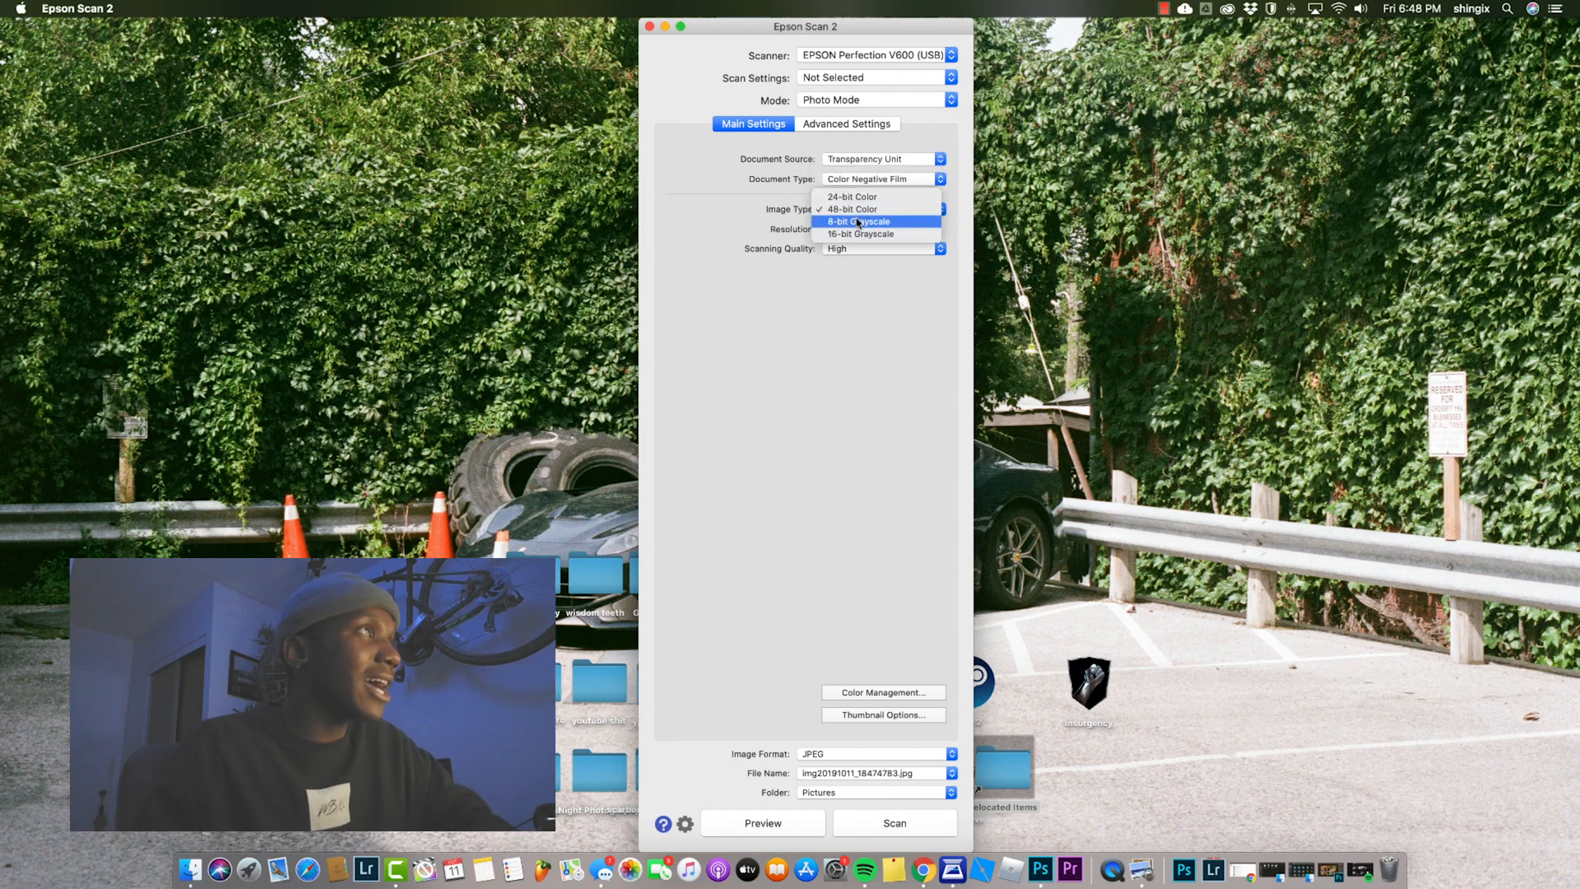
pyautogui.click(888, 212)
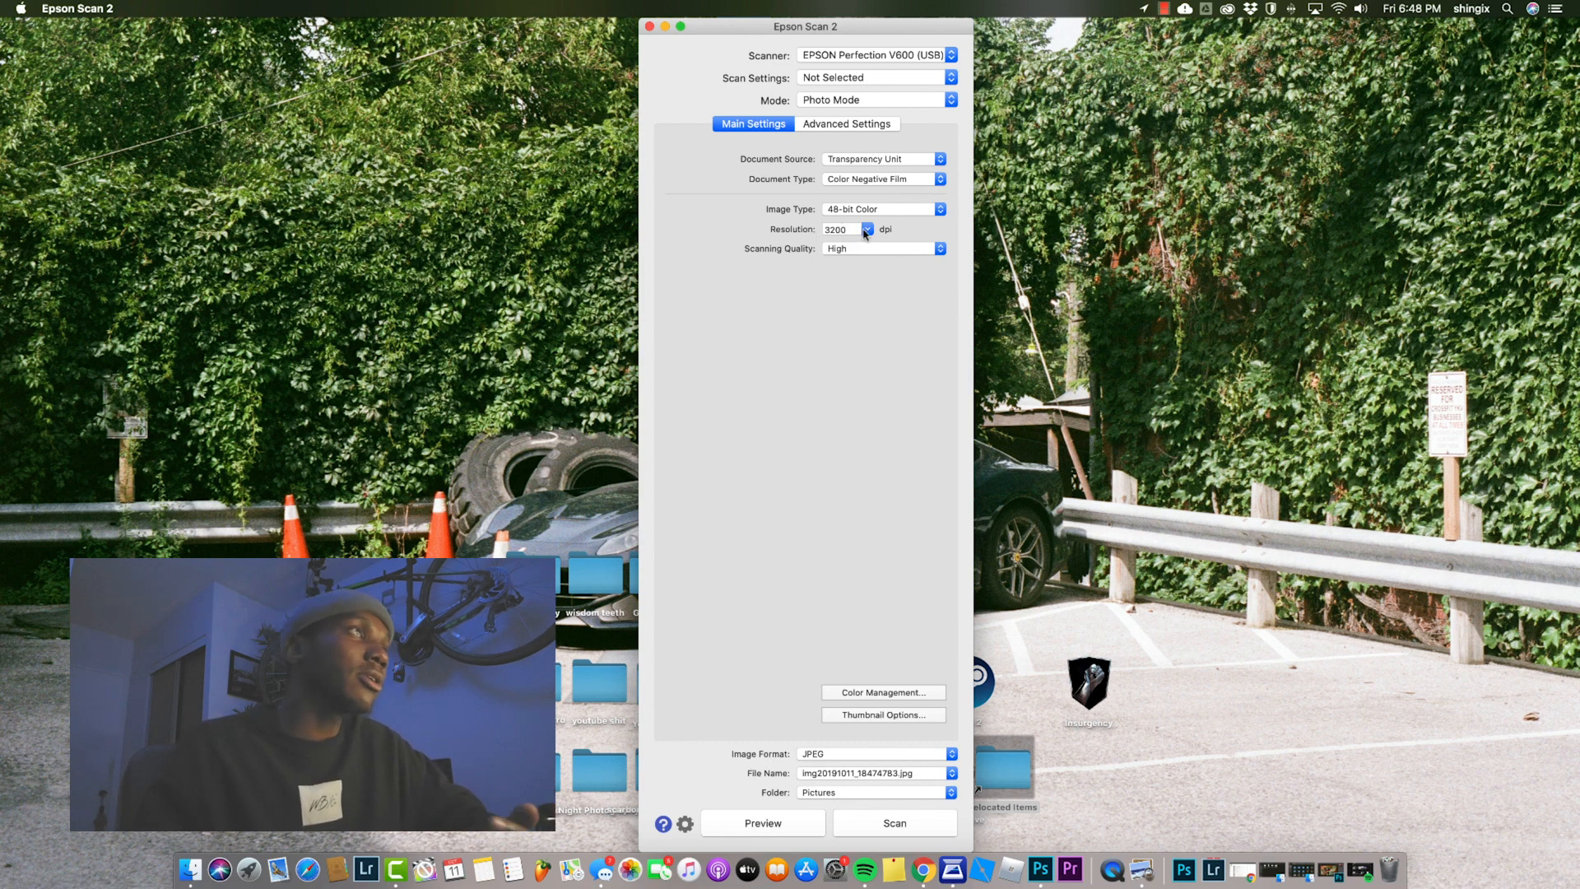
pyautogui.click(836, 250)
pyautogui.click(831, 239)
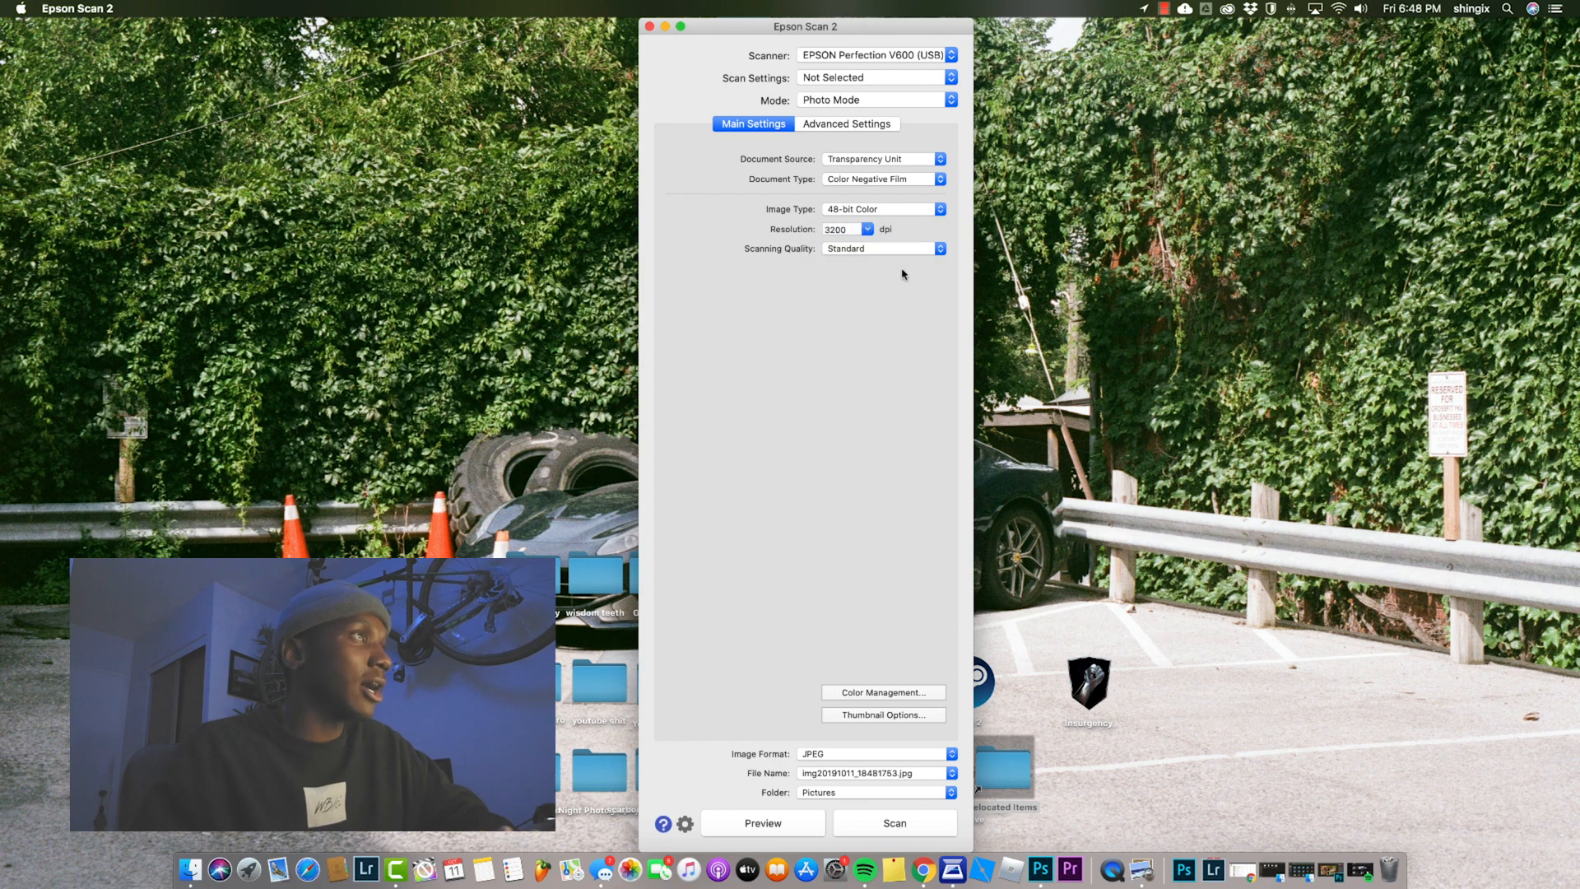
# - Run a preview scan and draw a scan area of about 58.9 × 73.6 mm around the lower film frame
pyautogui.click(776, 820)
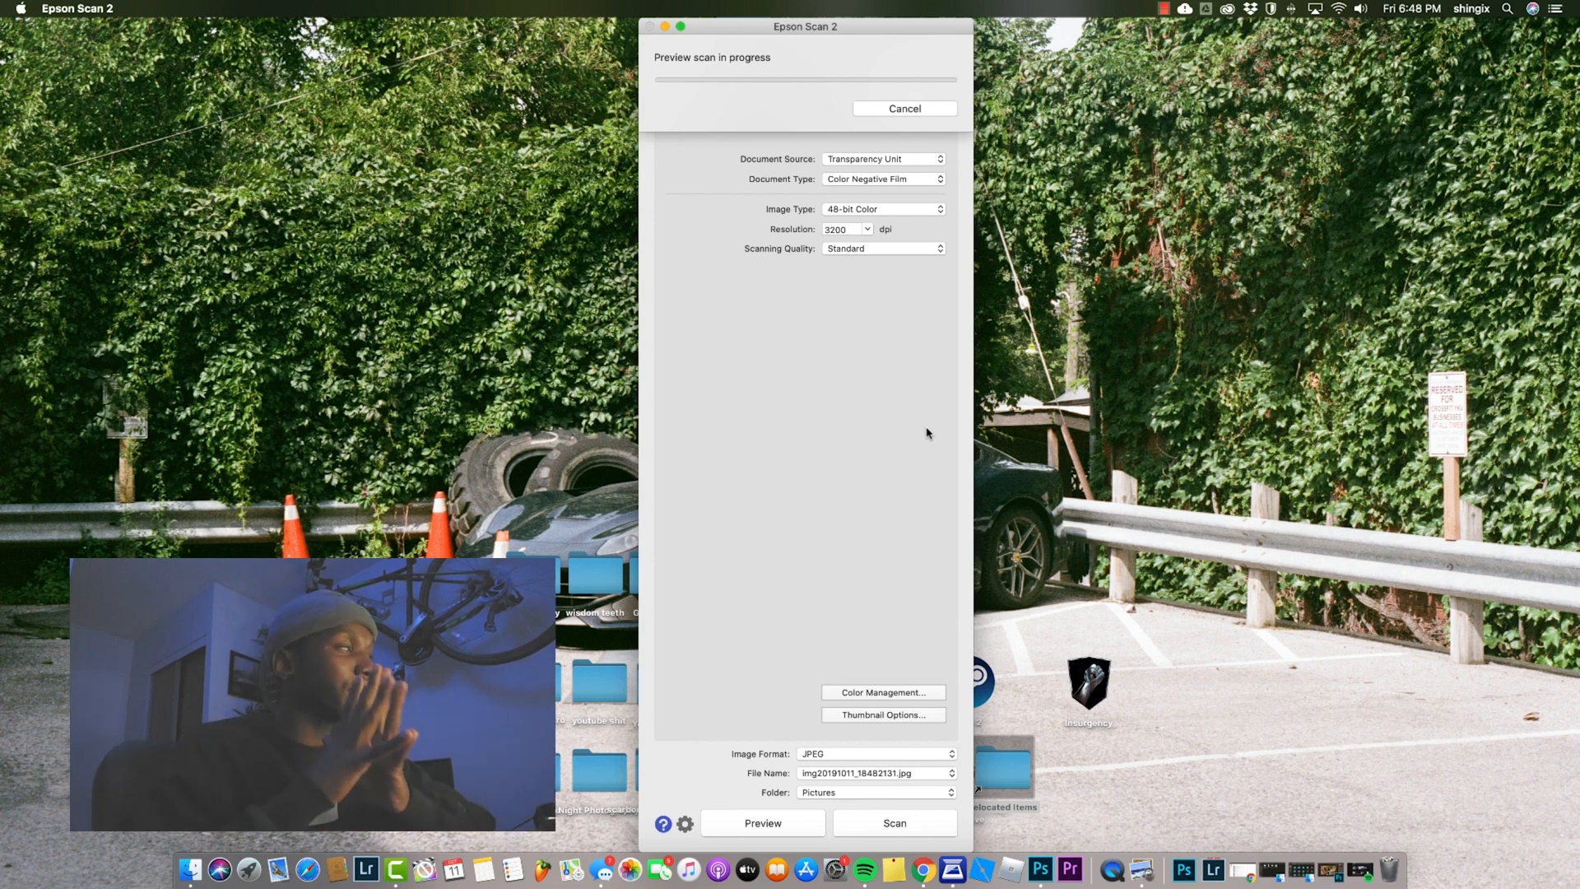
pyautogui.moveTo(884, 20); pyautogui.dragTo(742, 18)
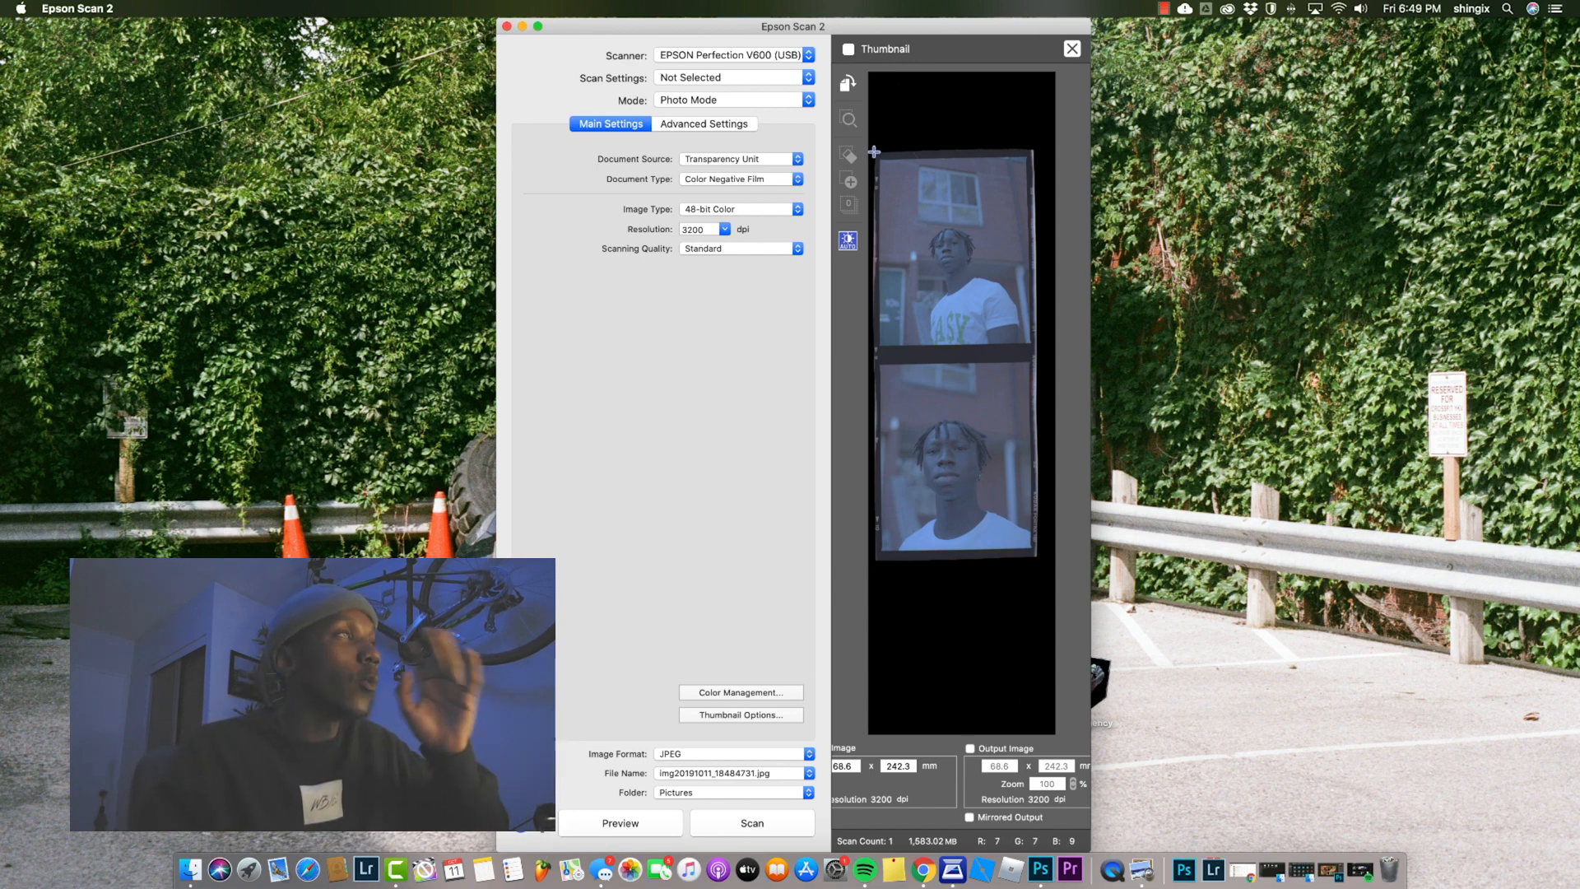
pyautogui.moveTo(875, 354); pyautogui.dragTo(1044, 558)
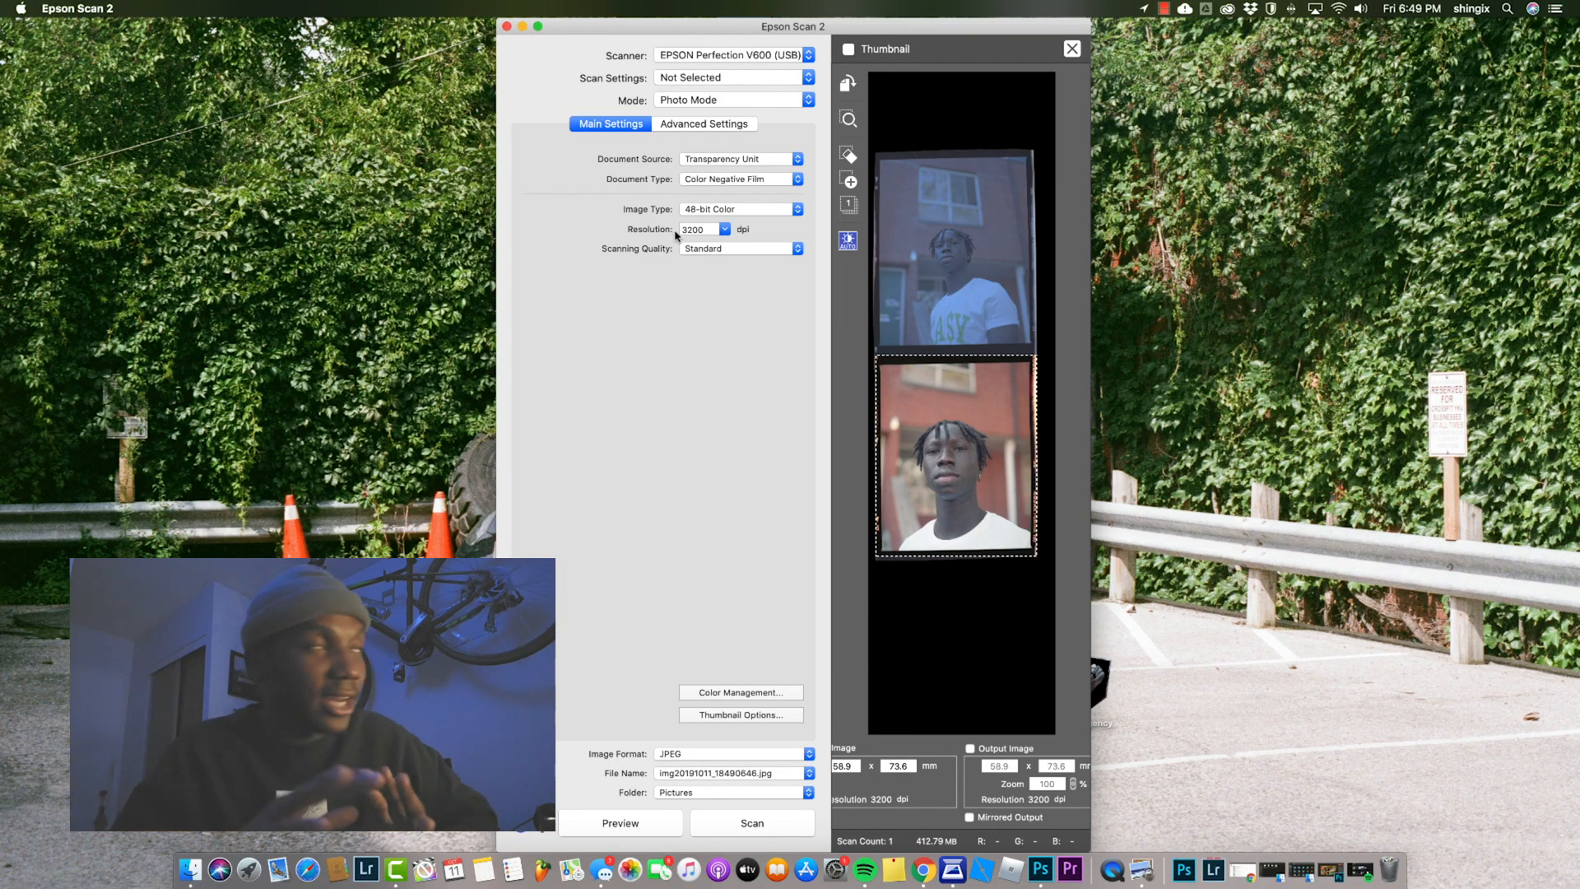
# - Adjust the lower frame's combined-channel histogram, setting the midtone input to about 0.93 and the highlight input to about 165
pyautogui.click(689, 126)
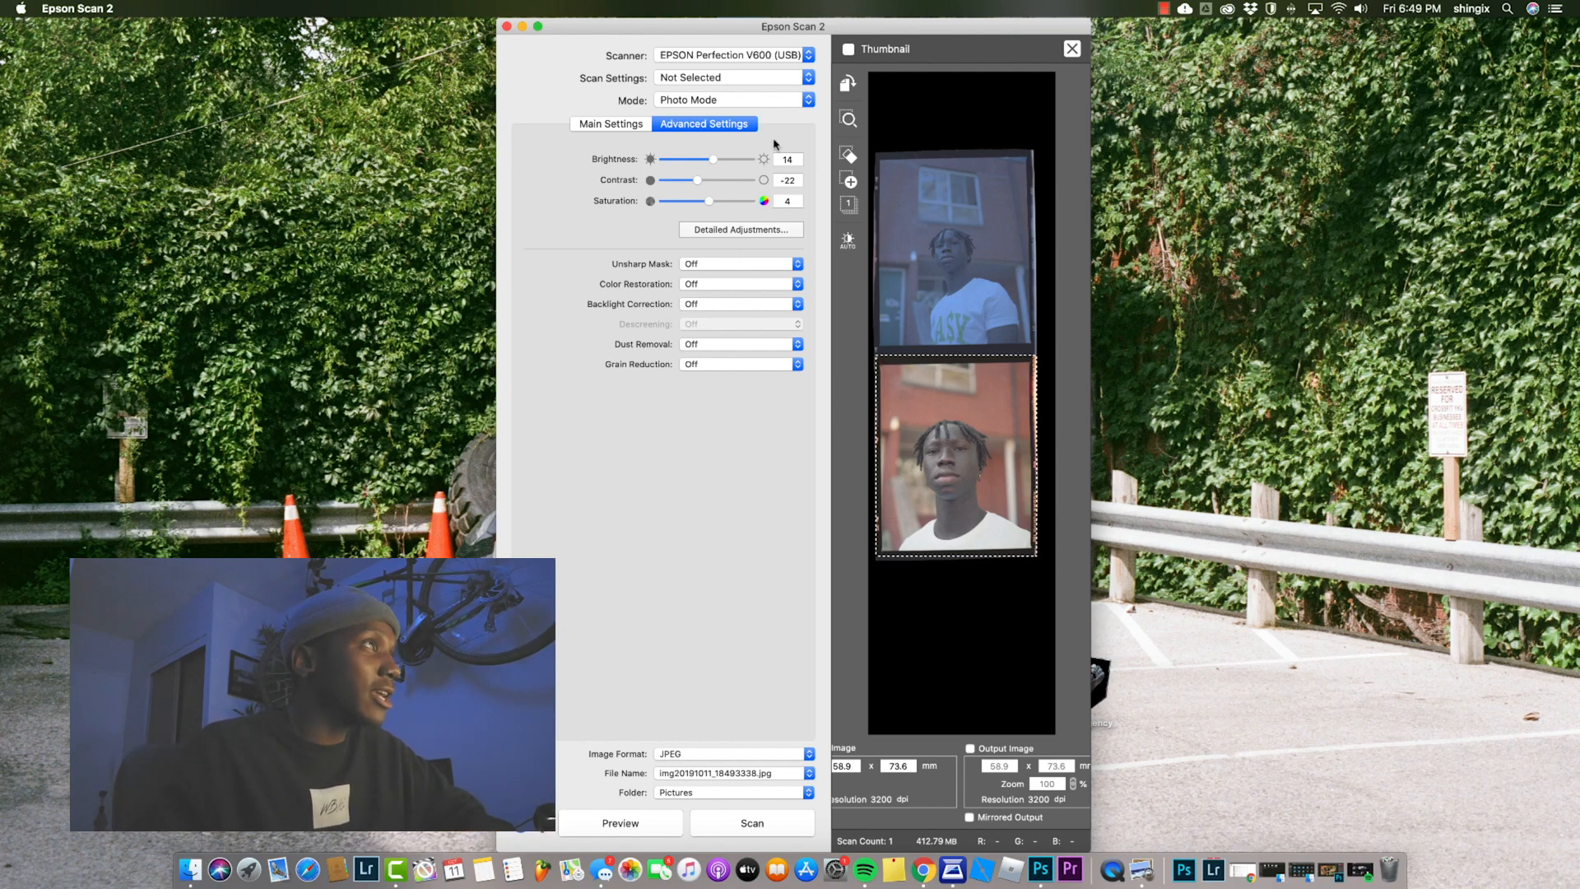
pyautogui.click(744, 233)
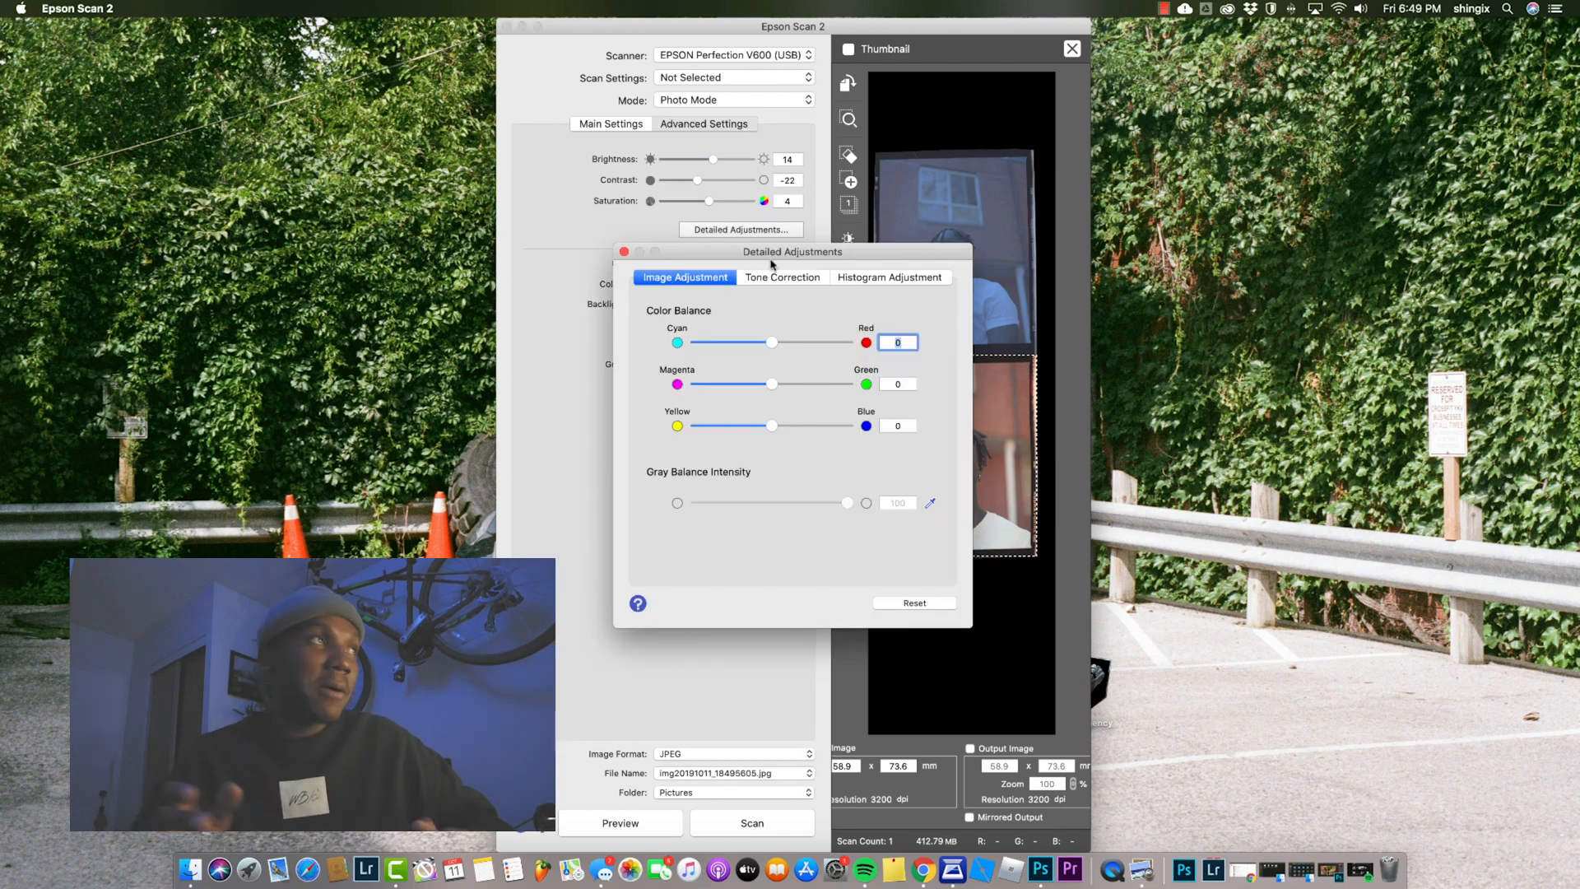
pyautogui.click(880, 278)
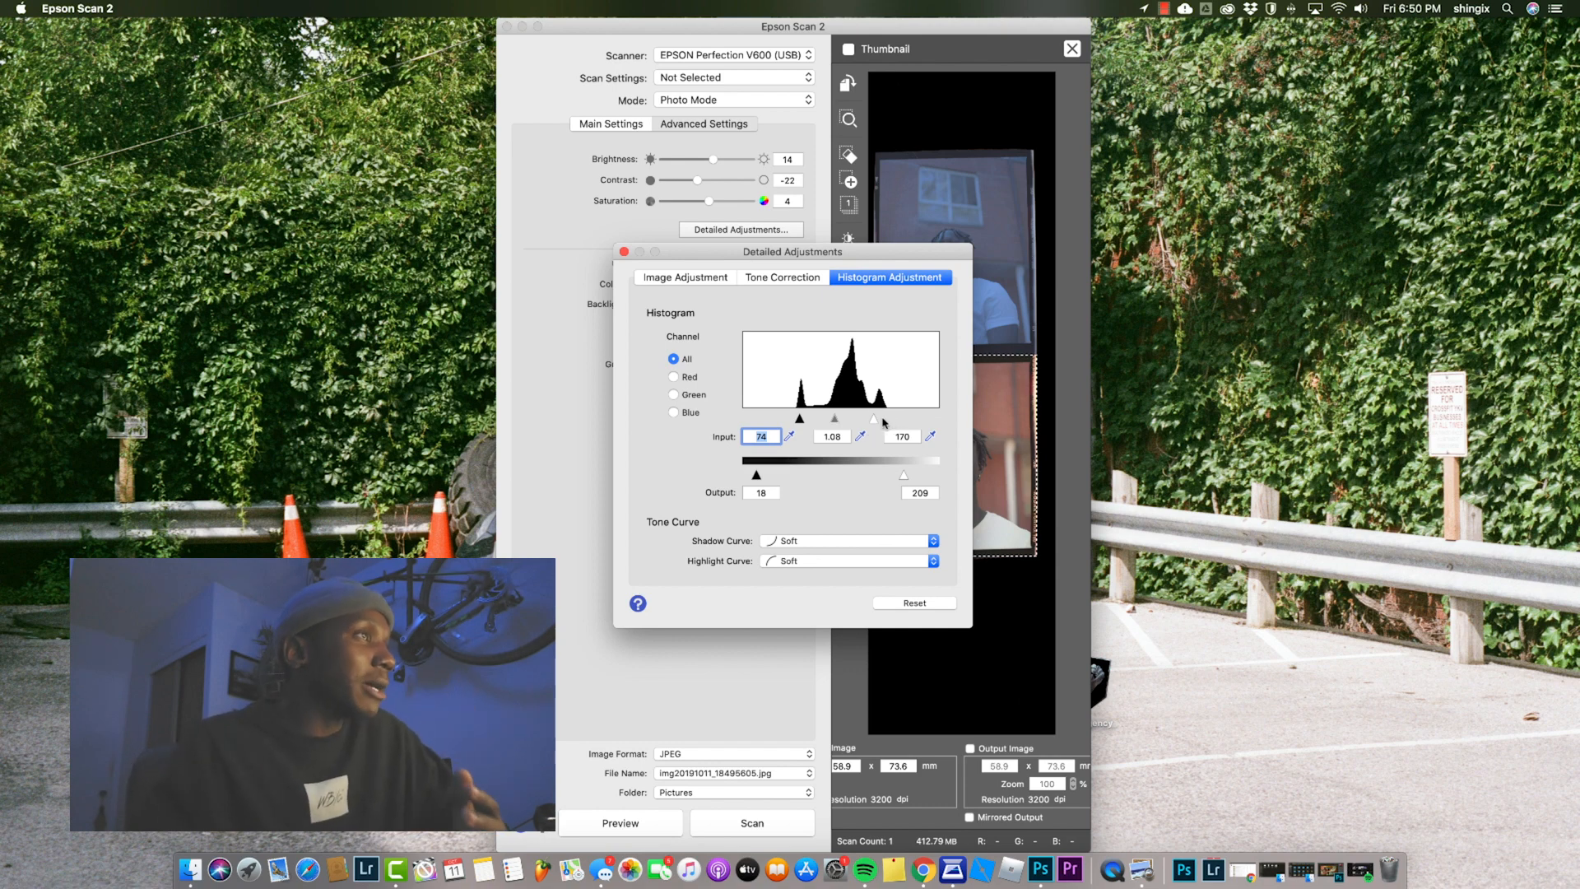
pyautogui.moveTo(831, 260); pyautogui.dragTo(780, 244)
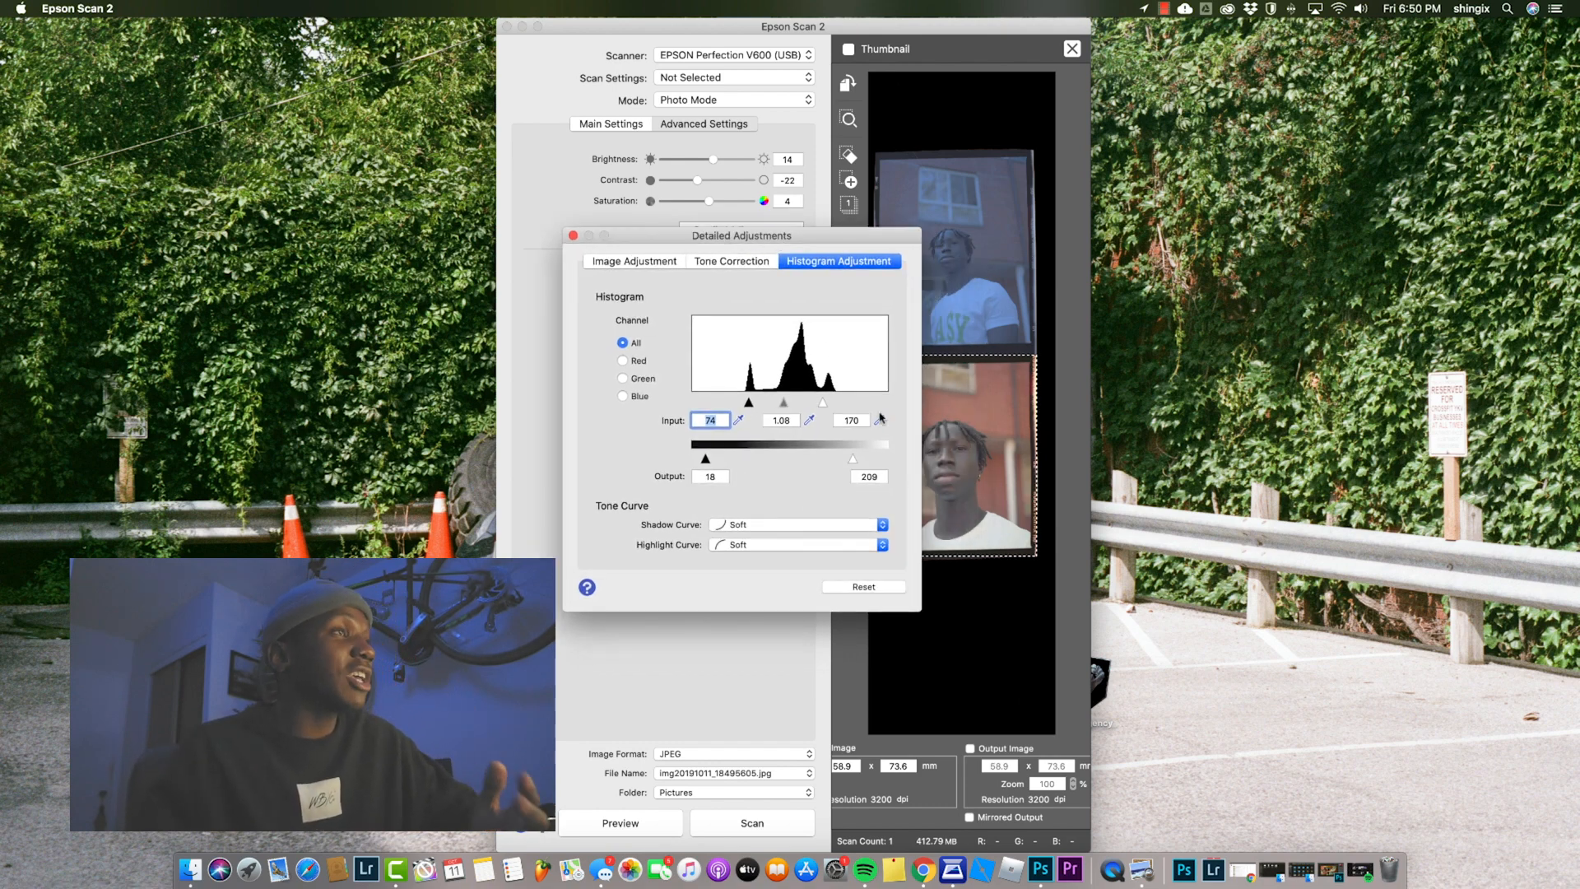
pyautogui.moveTo(825, 406); pyautogui.dragTo(773, 449)
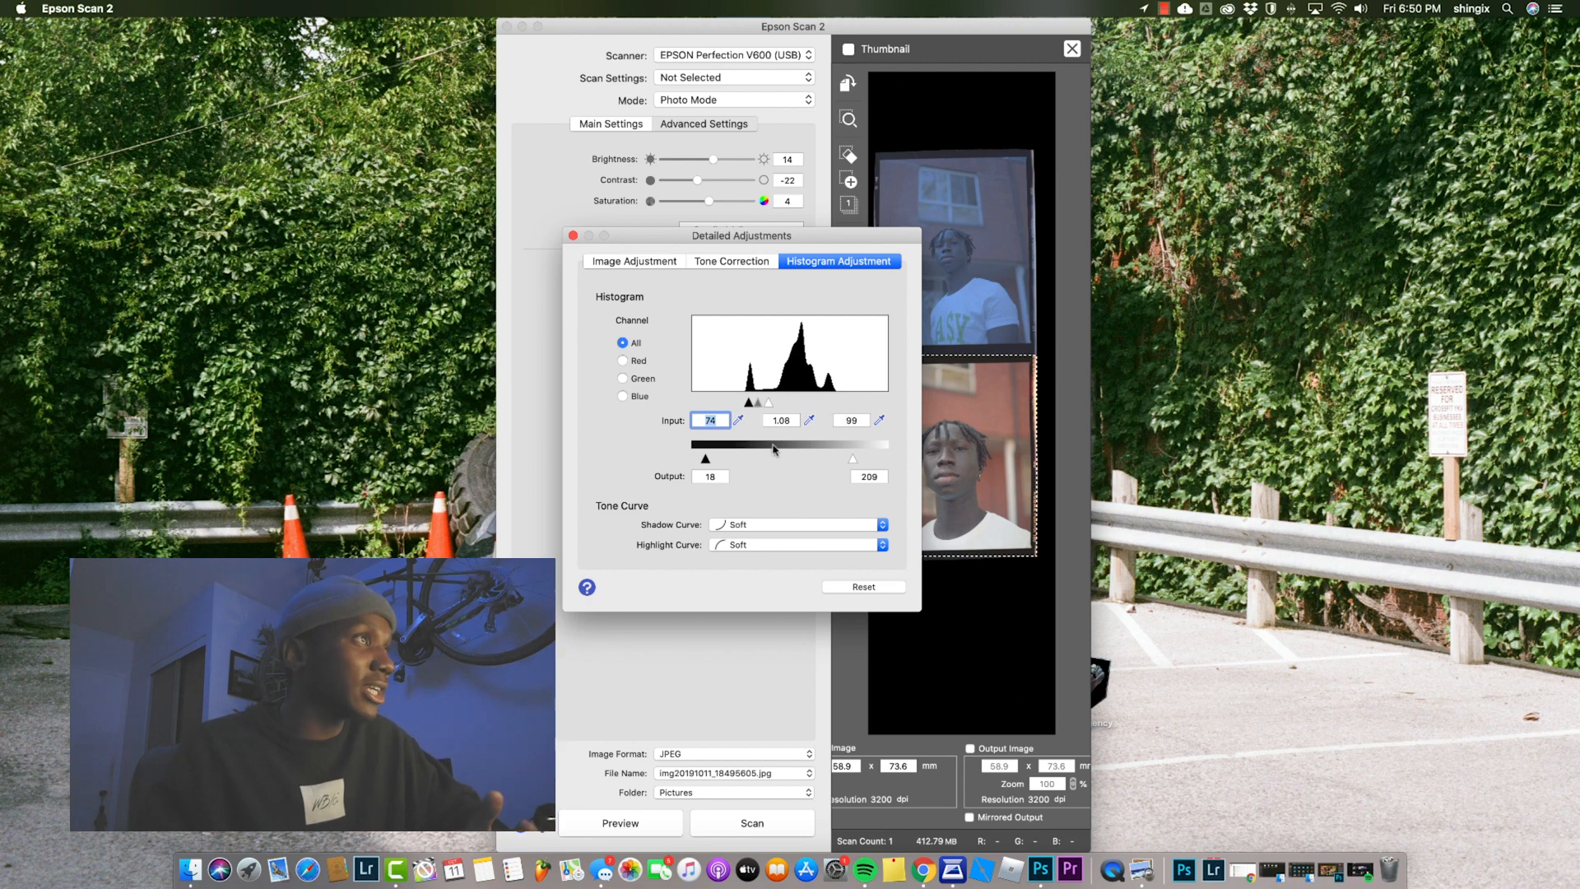
pyautogui.moveTo(848, 242); pyautogui.dragTo(773, 237)
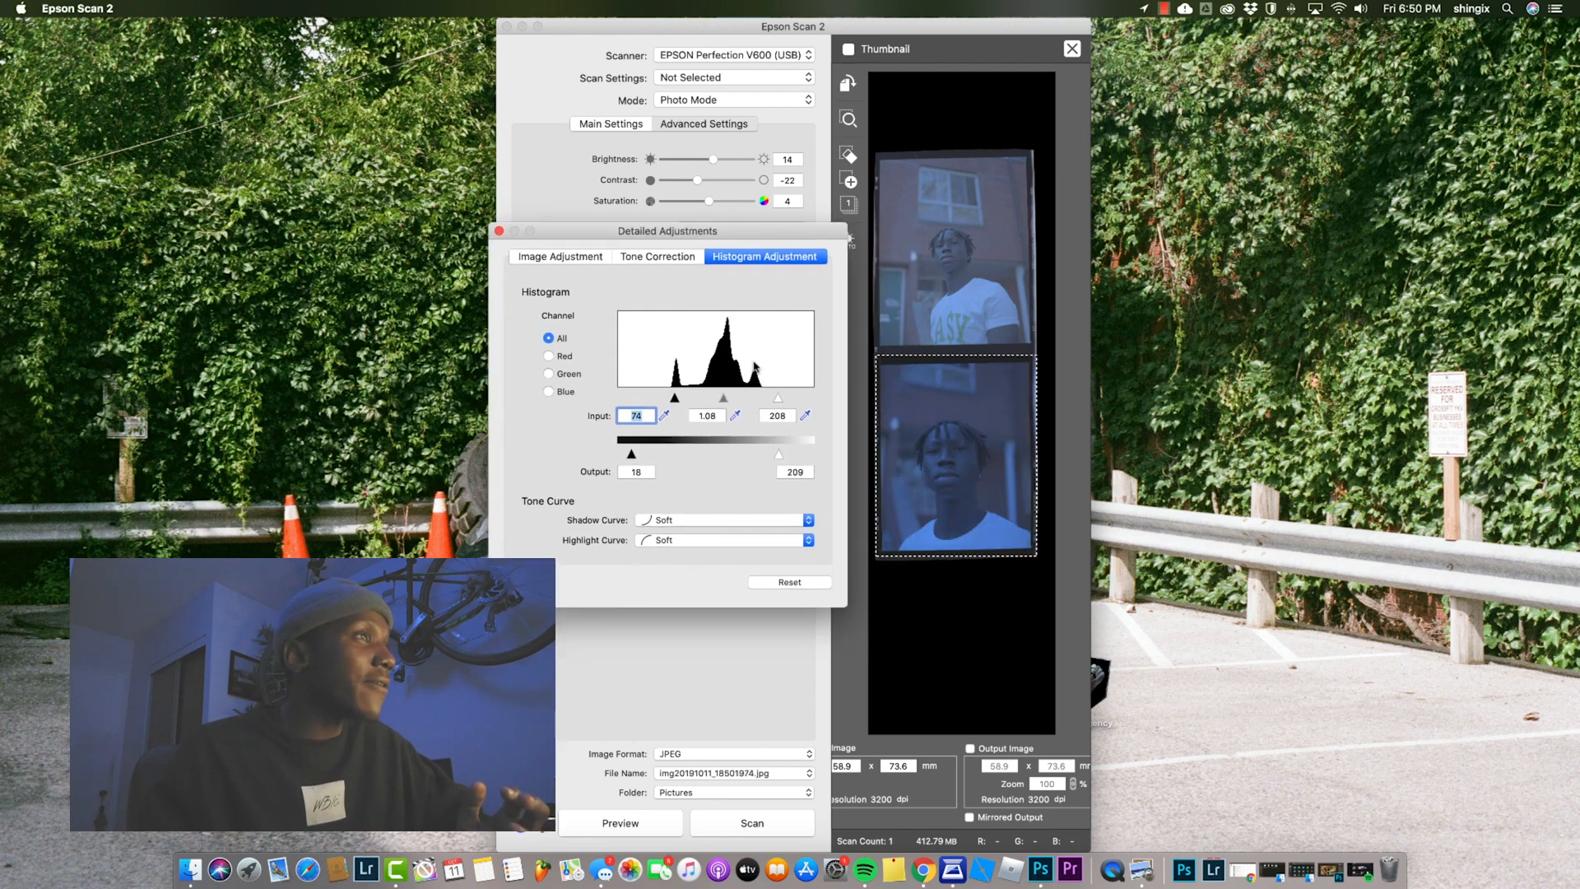
pyautogui.moveTo(725, 398); pyautogui.dragTo(671, 394)
pyautogui.moveTo(779, 398); pyautogui.dragTo(747, 402)
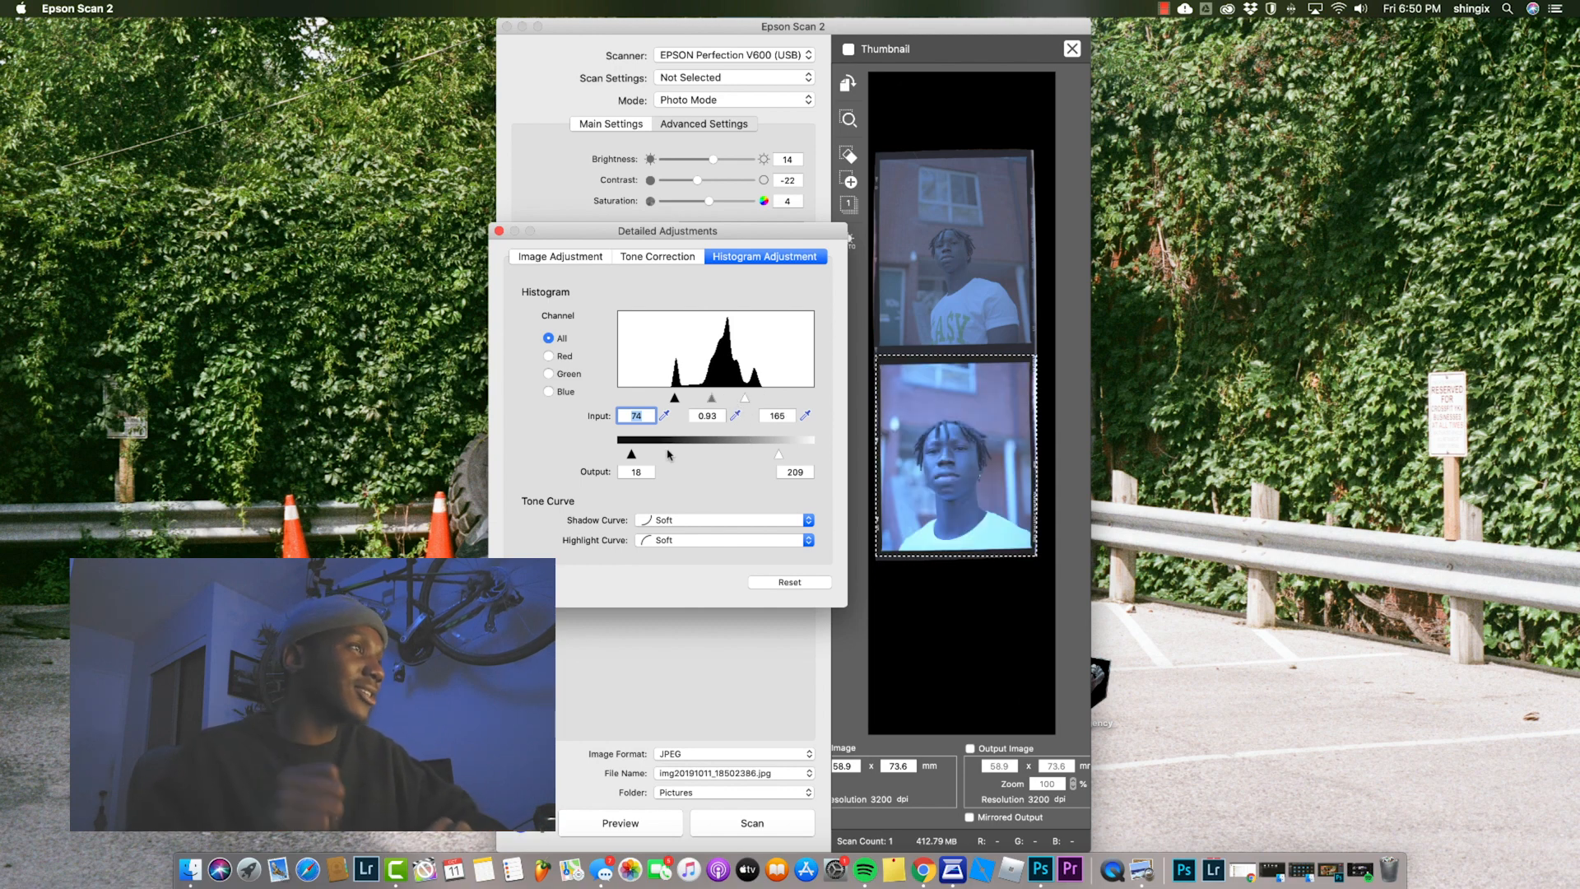
# - Adjust the lower frame's red-channel histogram, setting the midtone input to about 2.28 and the highlight input to about 194
pyautogui.click(549, 357)
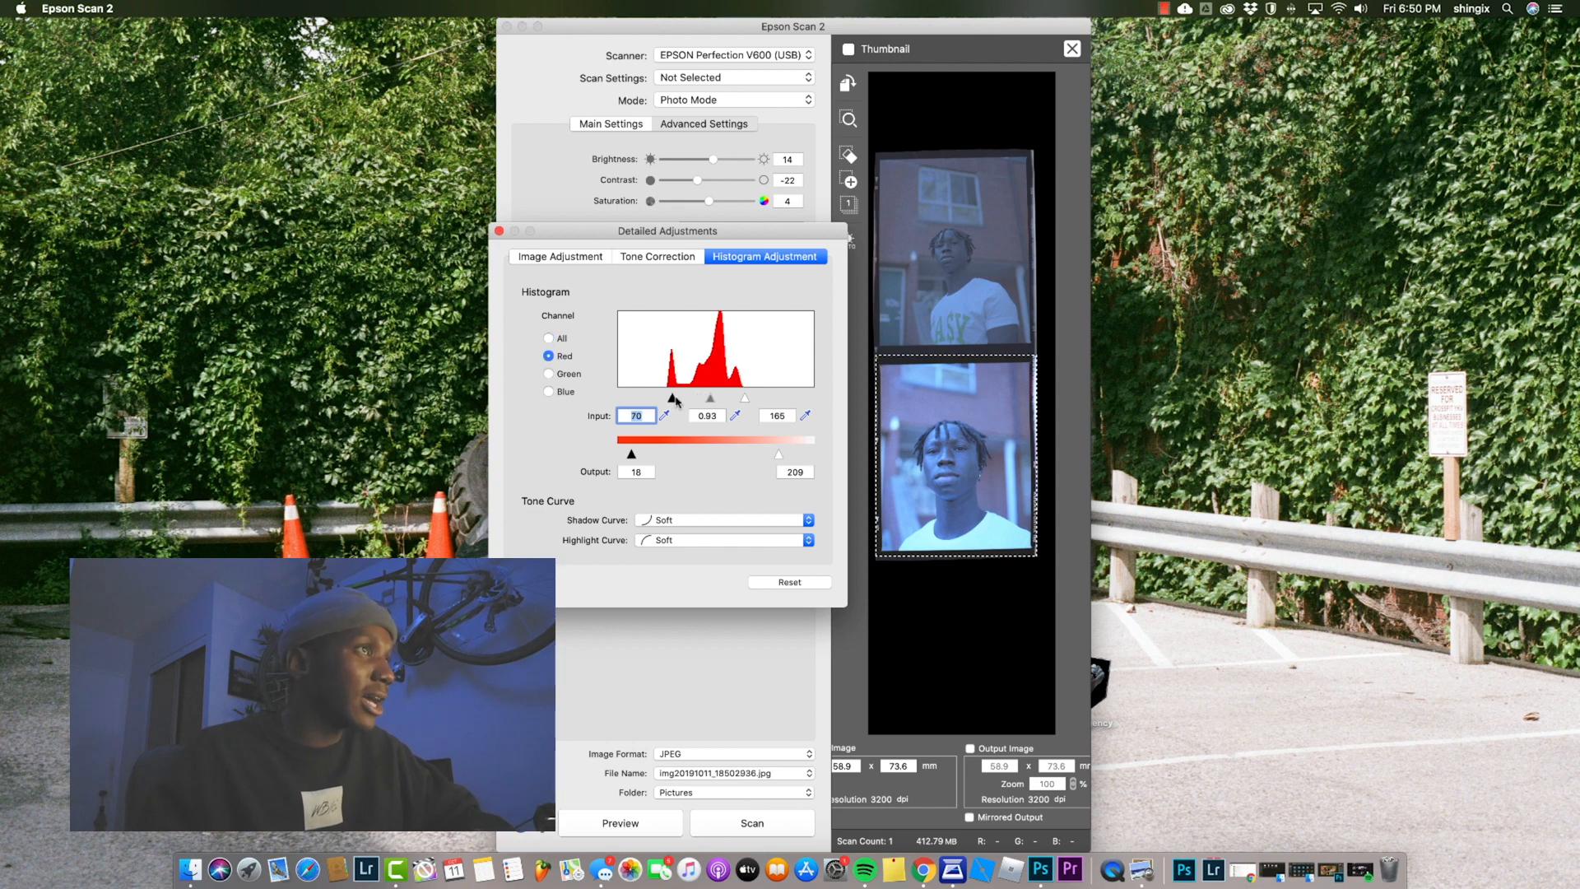
pyautogui.moveTo(715, 399); pyautogui.dragTo(693, 399)
pyautogui.moveTo(745, 398); pyautogui.dragTo(766, 398)
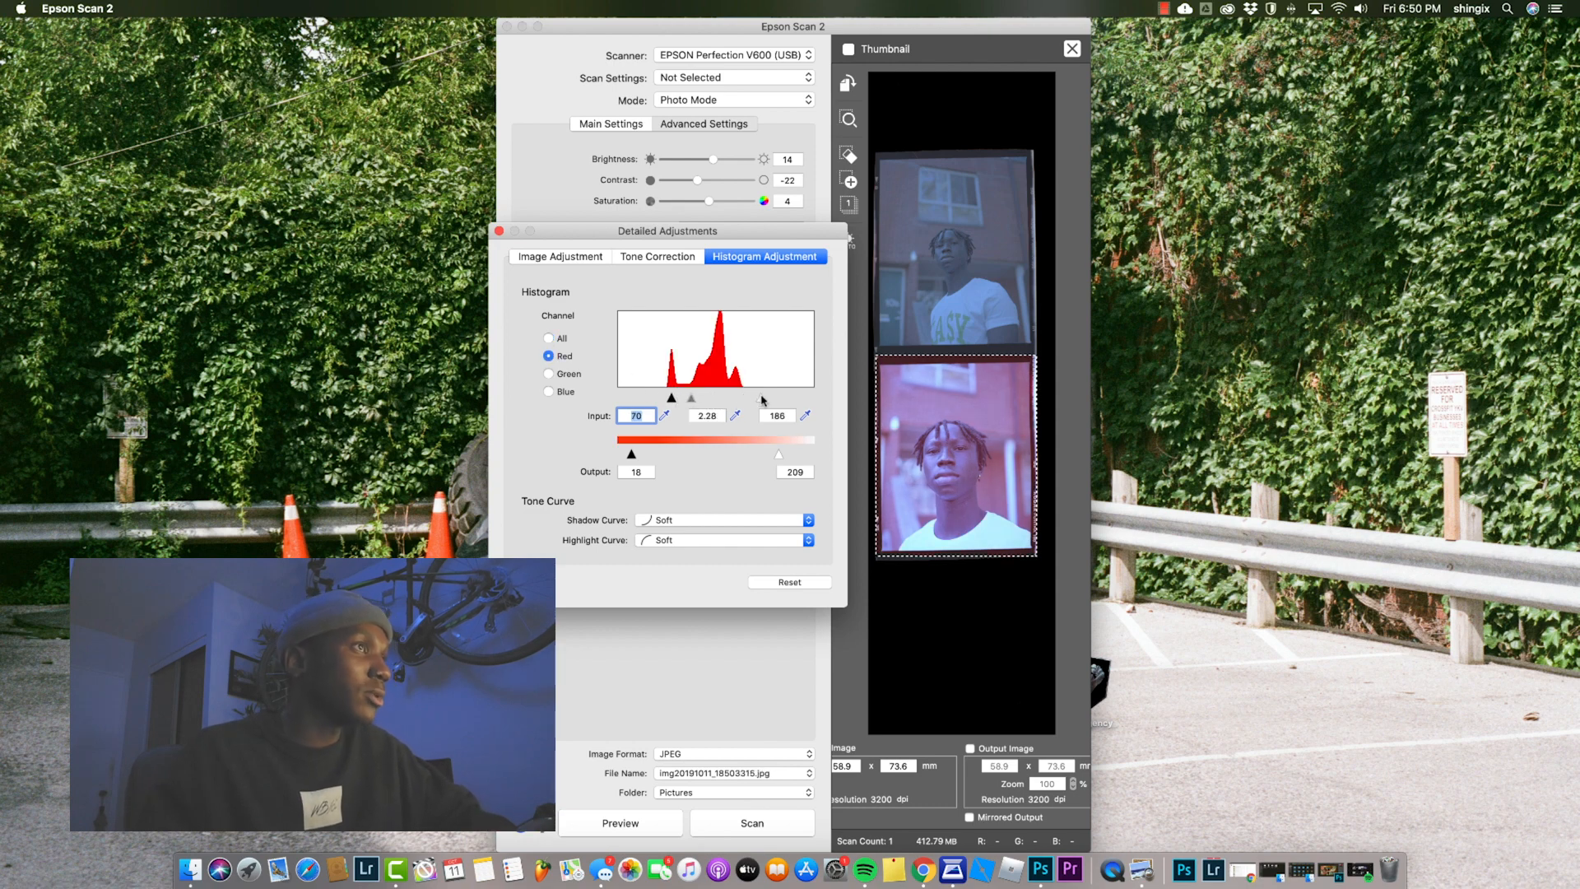
# - Pull down the shadows of the lower frame's tone curve and close the detailed adjustments after viewing the color balance
pyautogui.click(658, 257)
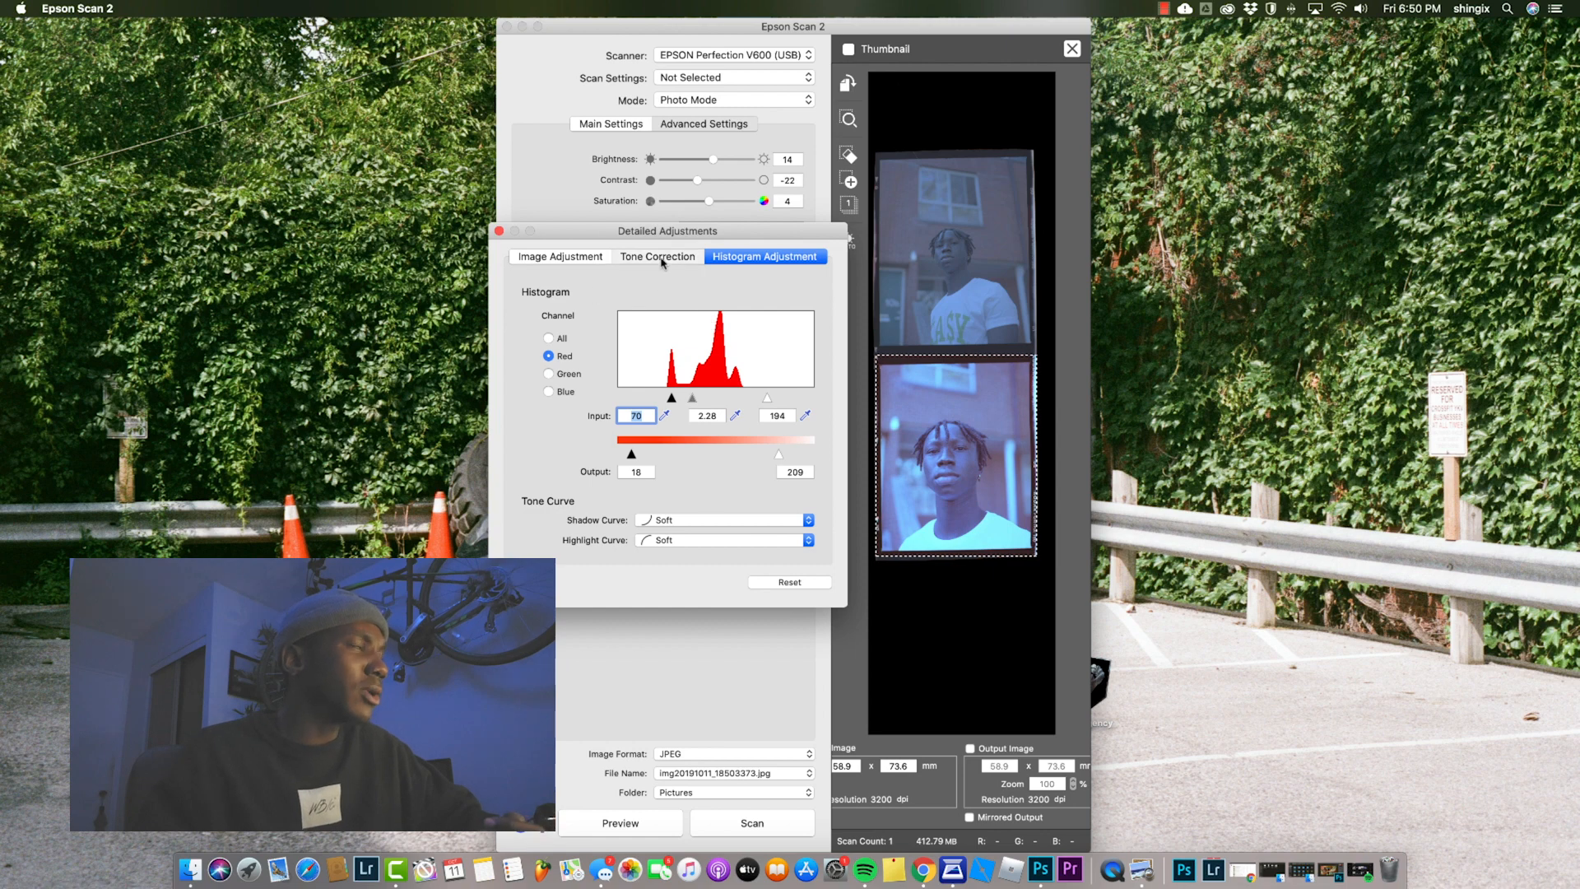
pyautogui.moveTo(663, 466); pyautogui.dragTo(680, 476)
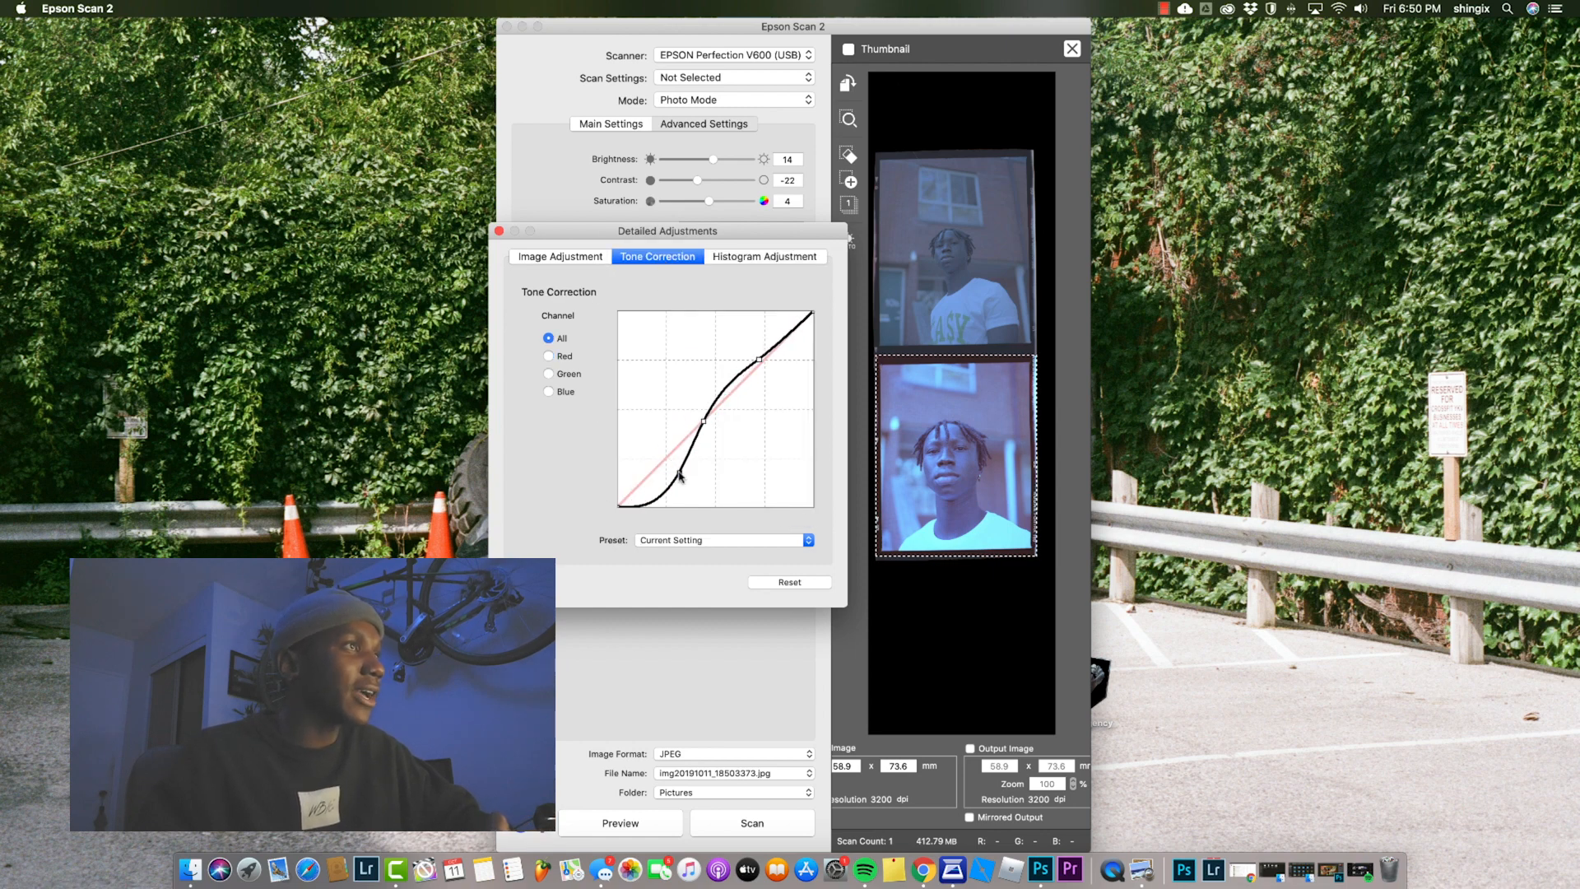
pyautogui.click(550, 256)
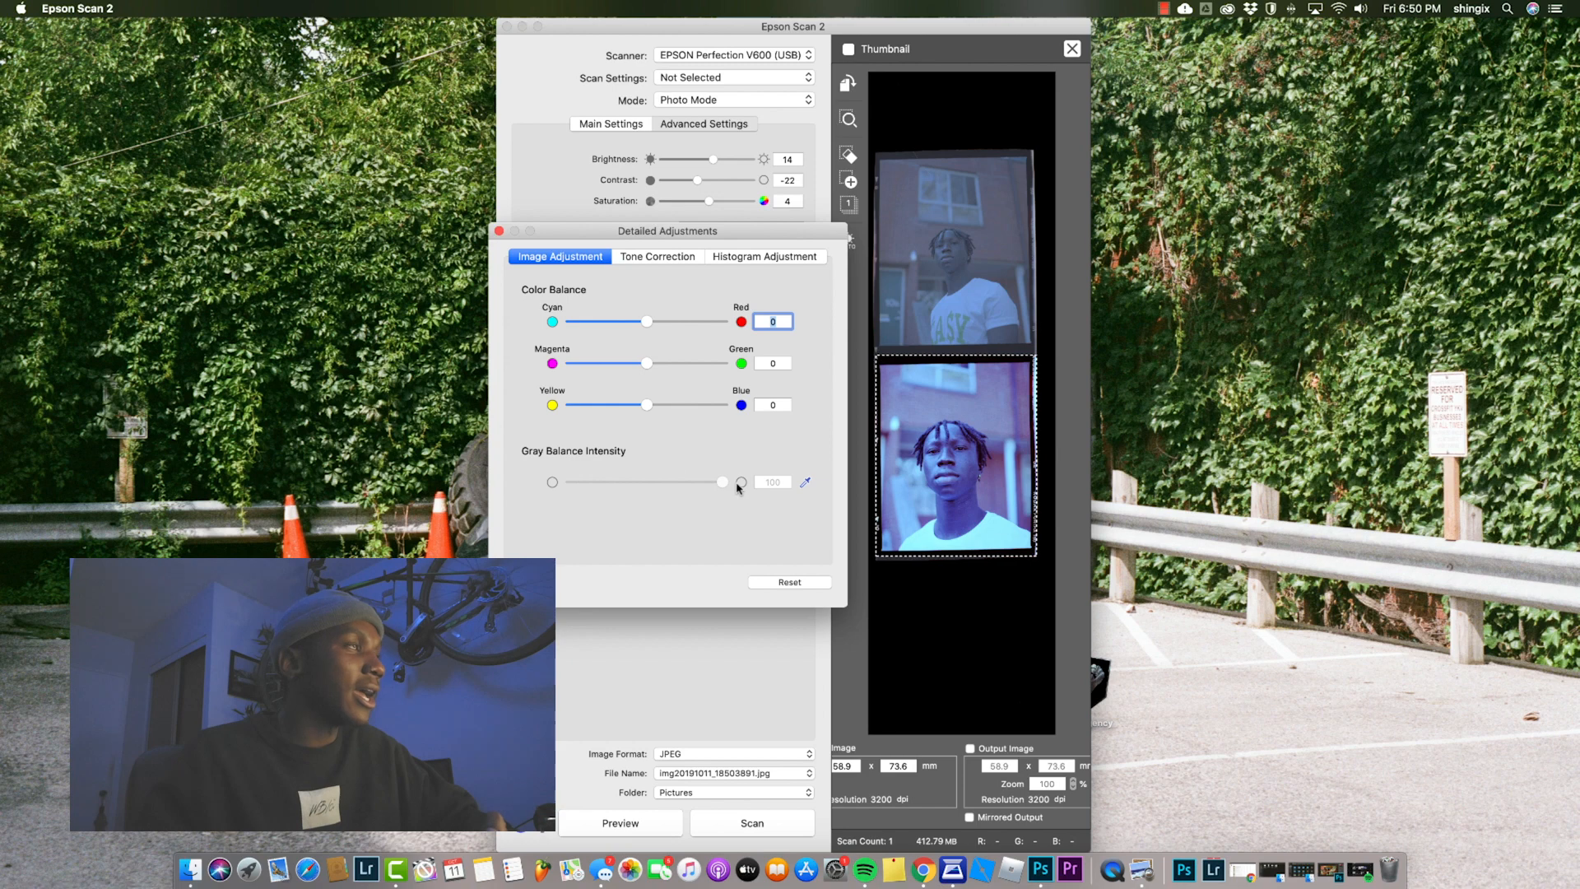
pyautogui.click(499, 231)
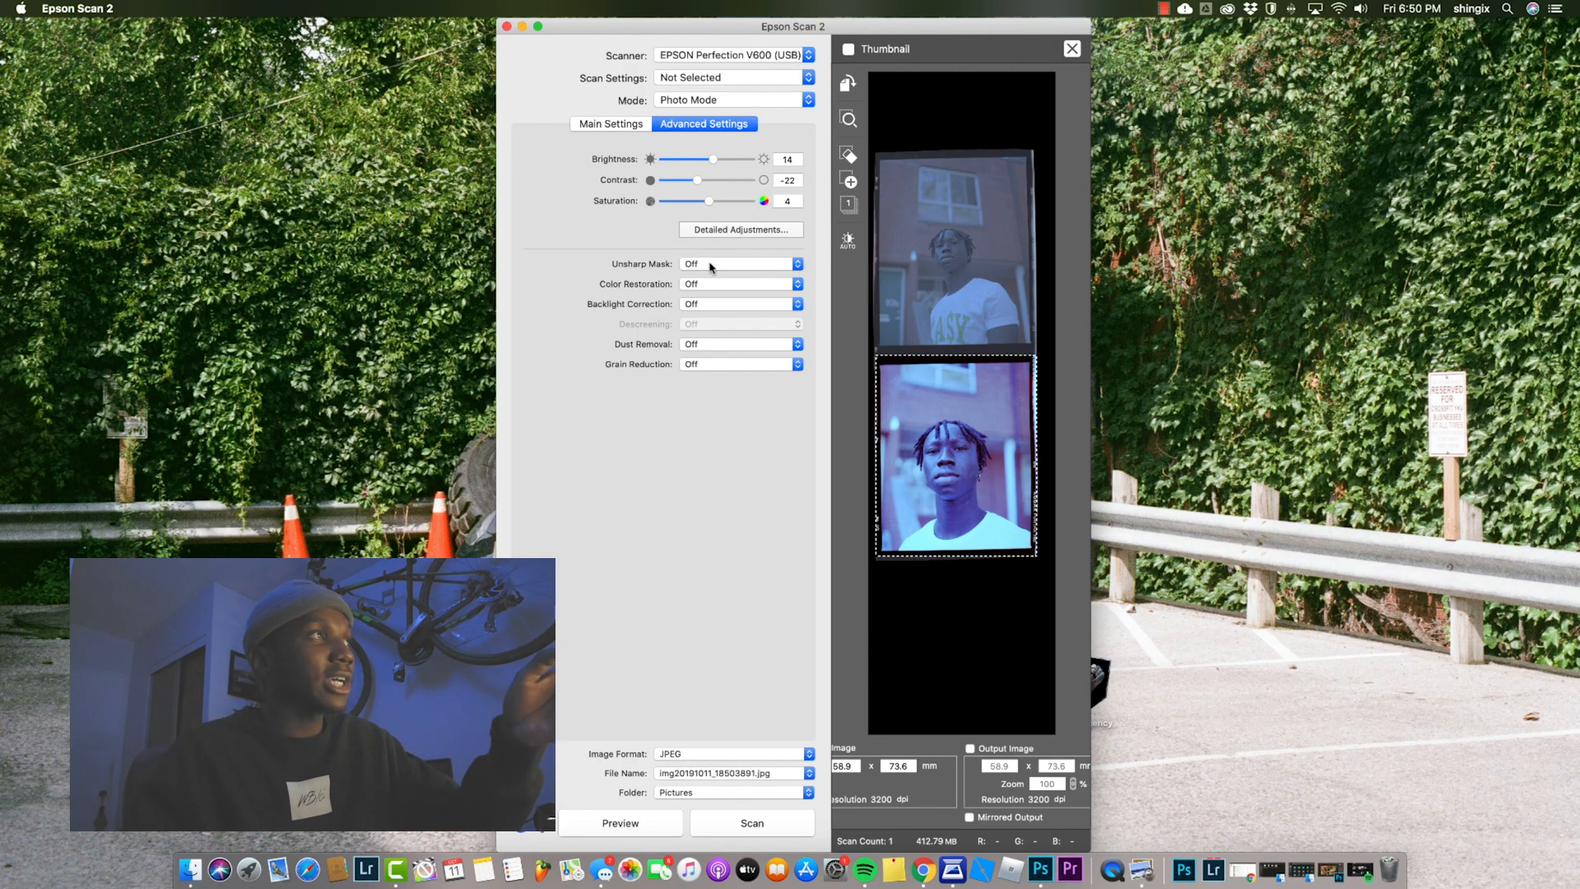
pyautogui.click(711, 266)
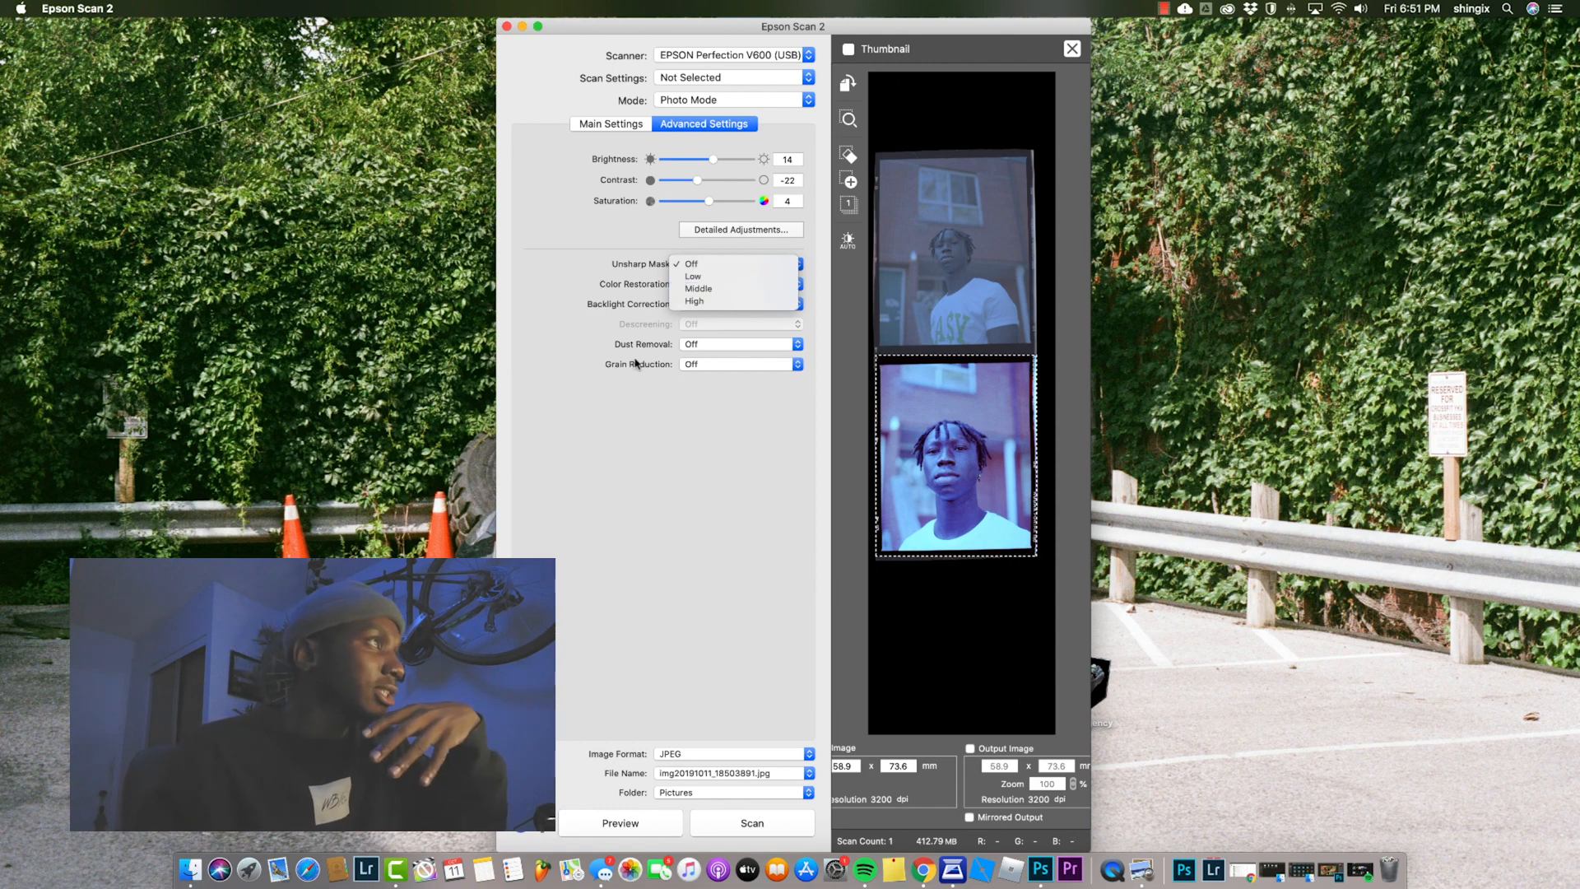
pyautogui.click(768, 343)
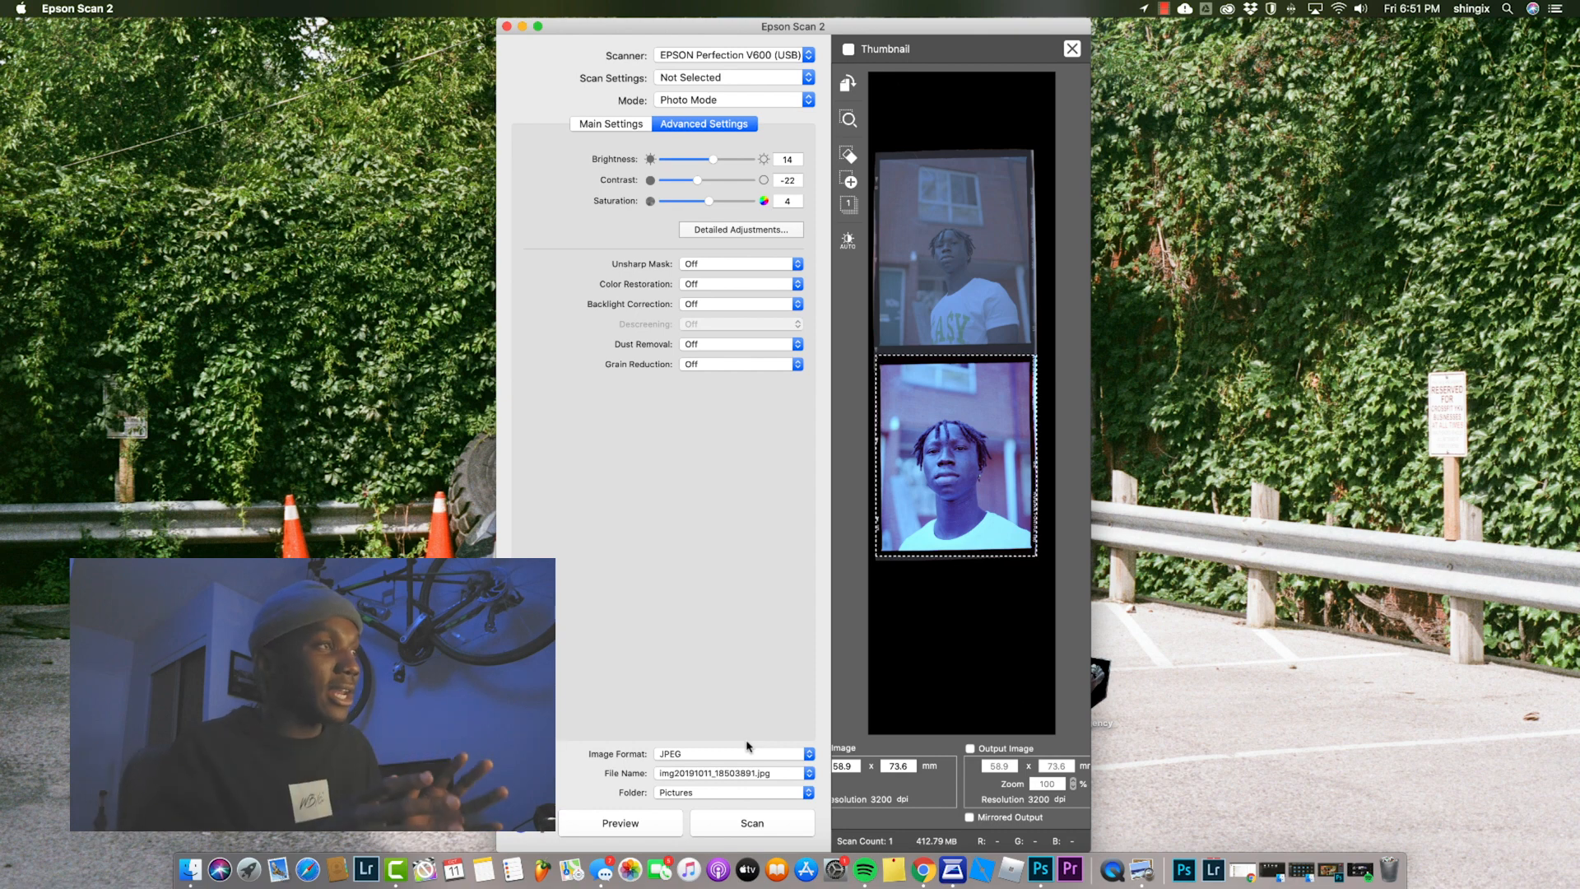
# - Set the output image format to TIFF
pyautogui.click(727, 756)
pyautogui.click(669, 755)
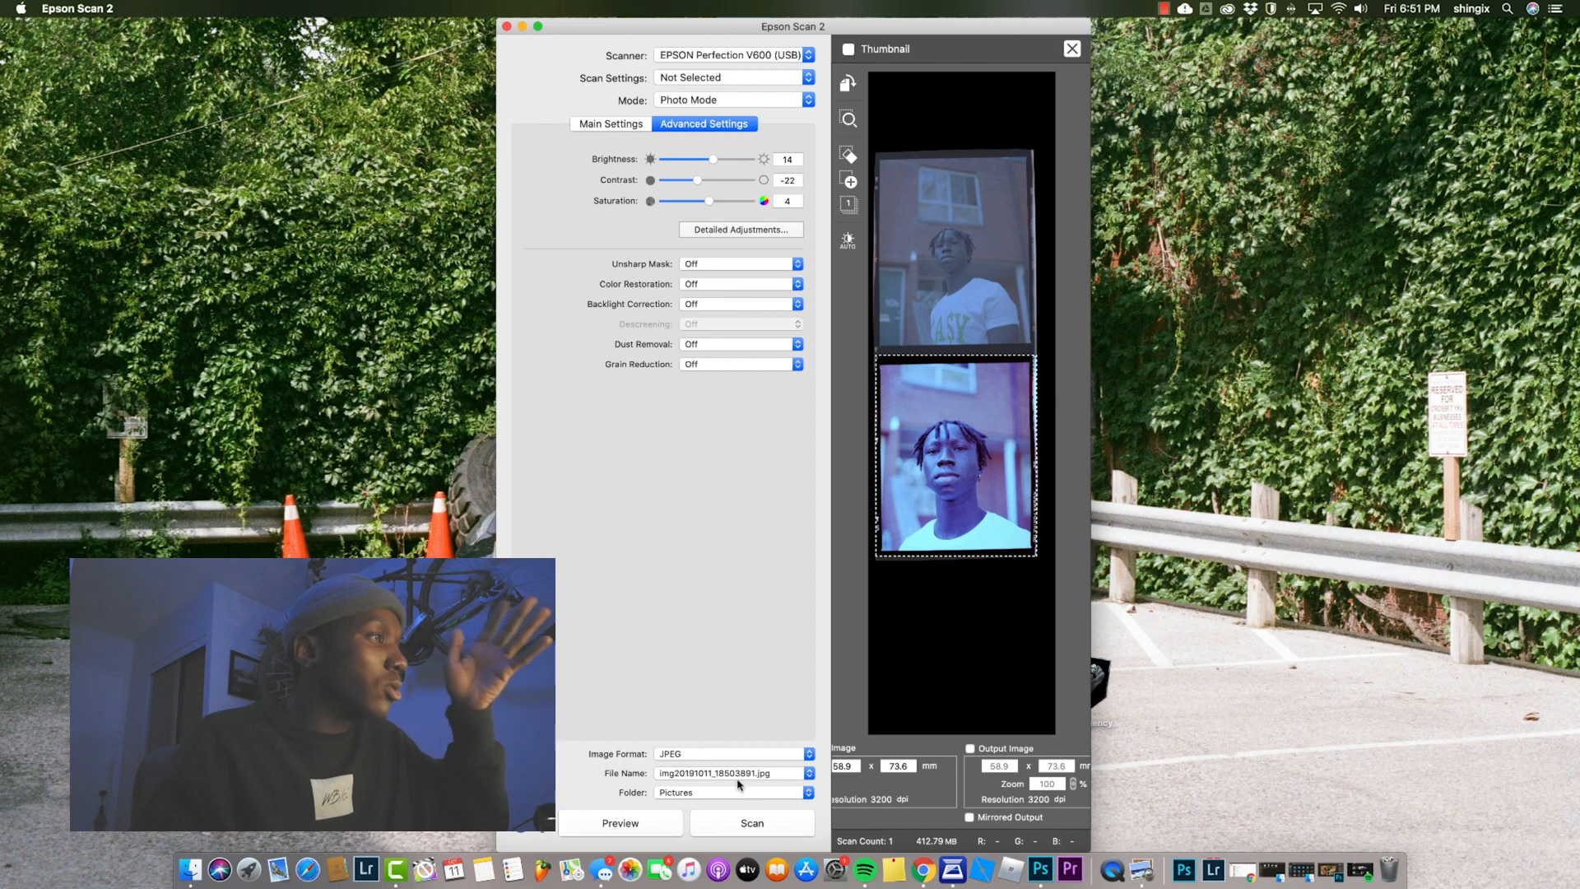
pyautogui.click(698, 756)
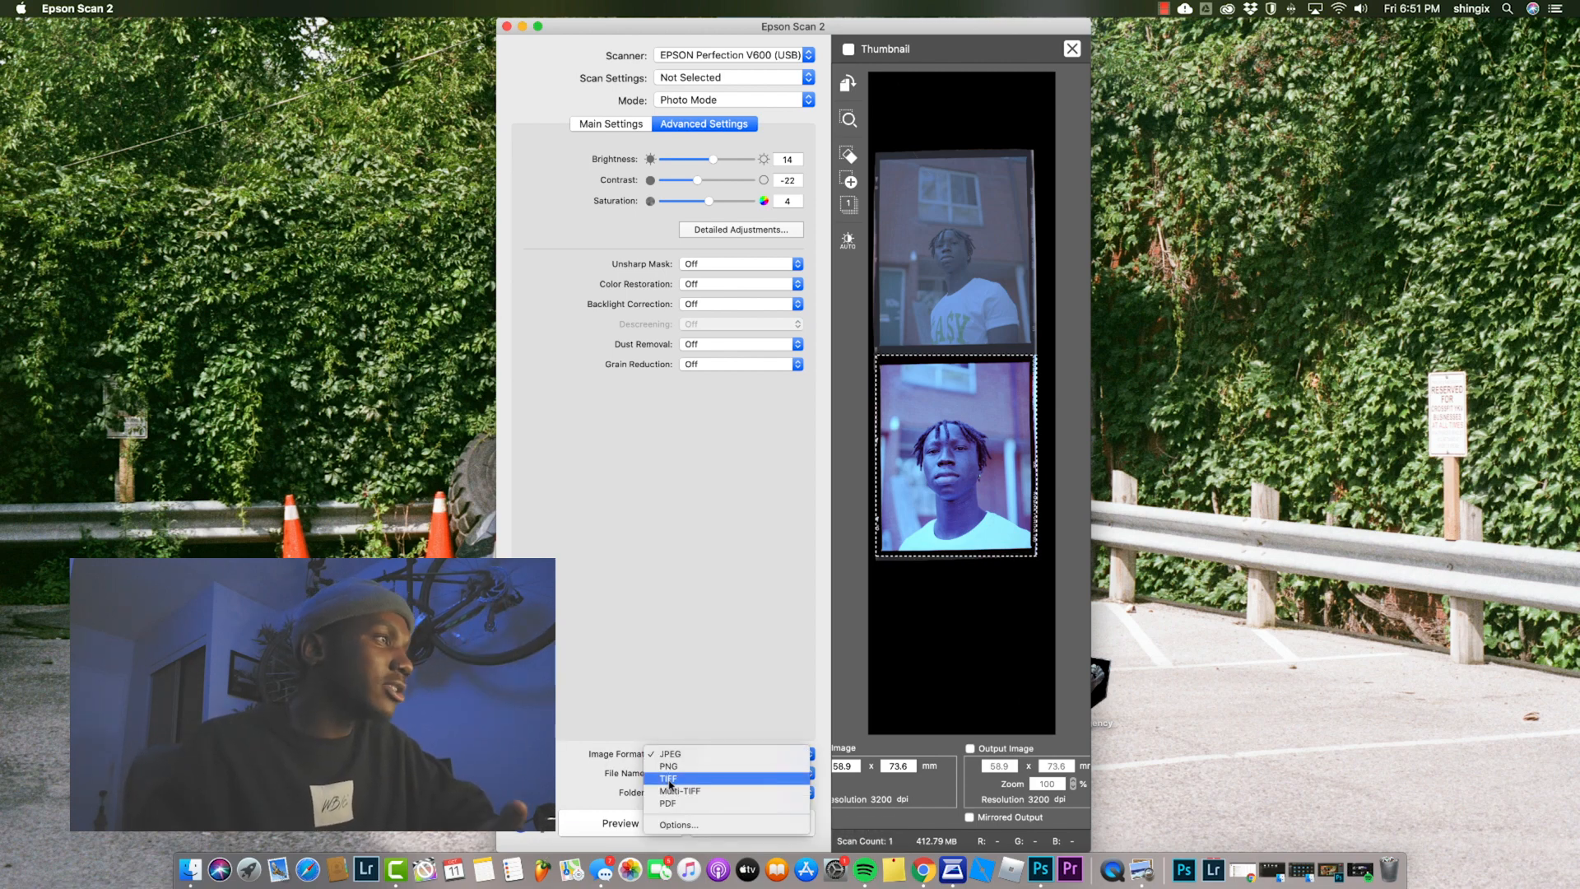
pyautogui.click(690, 779)
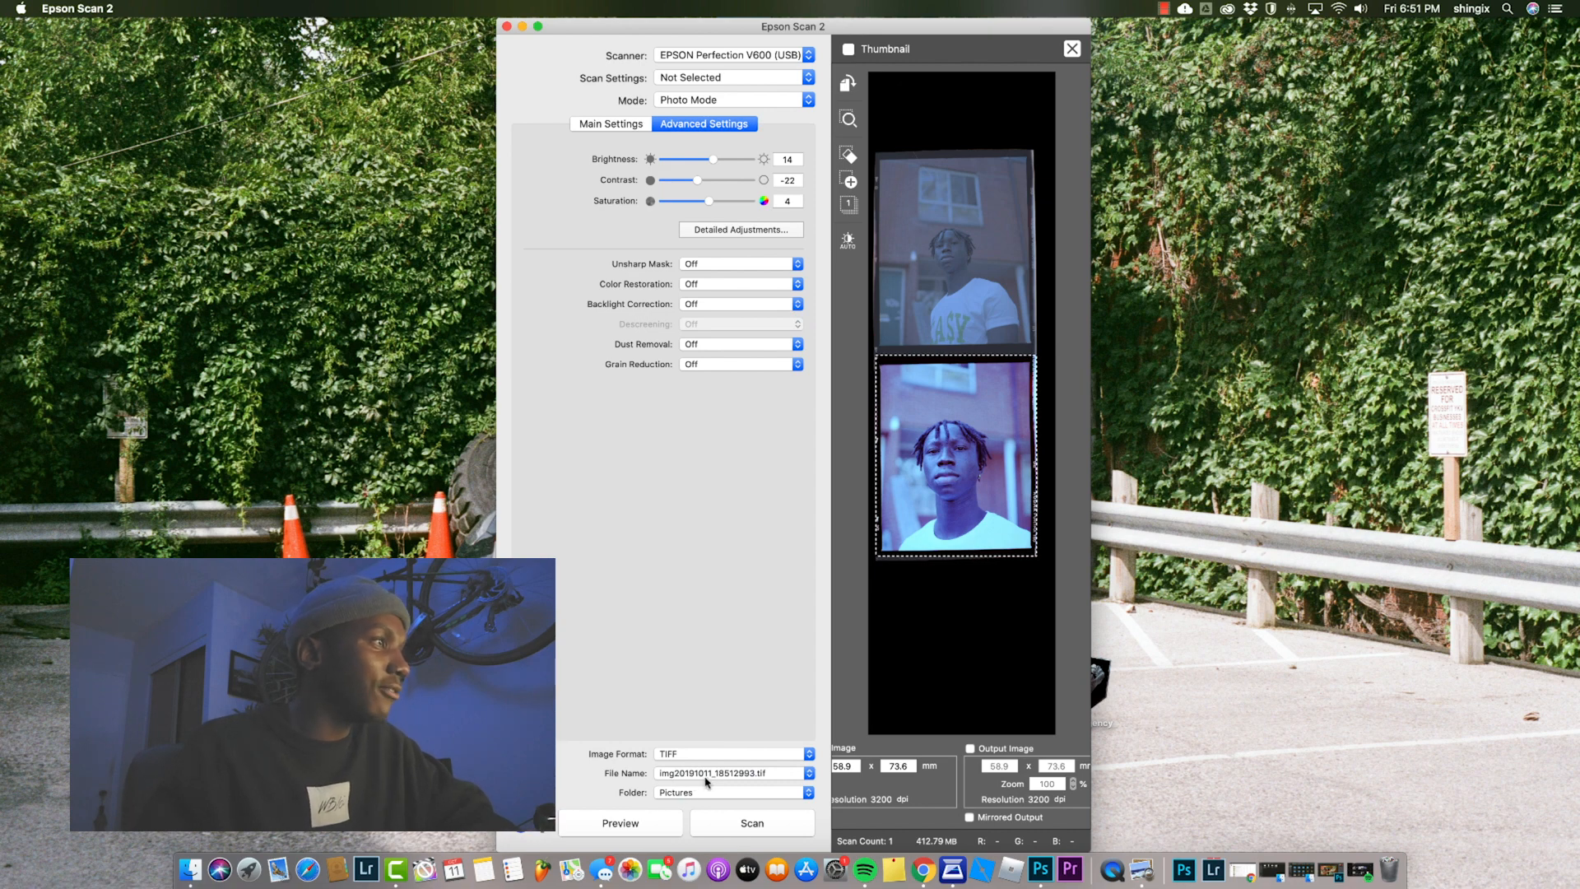
pyautogui.click(706, 780)
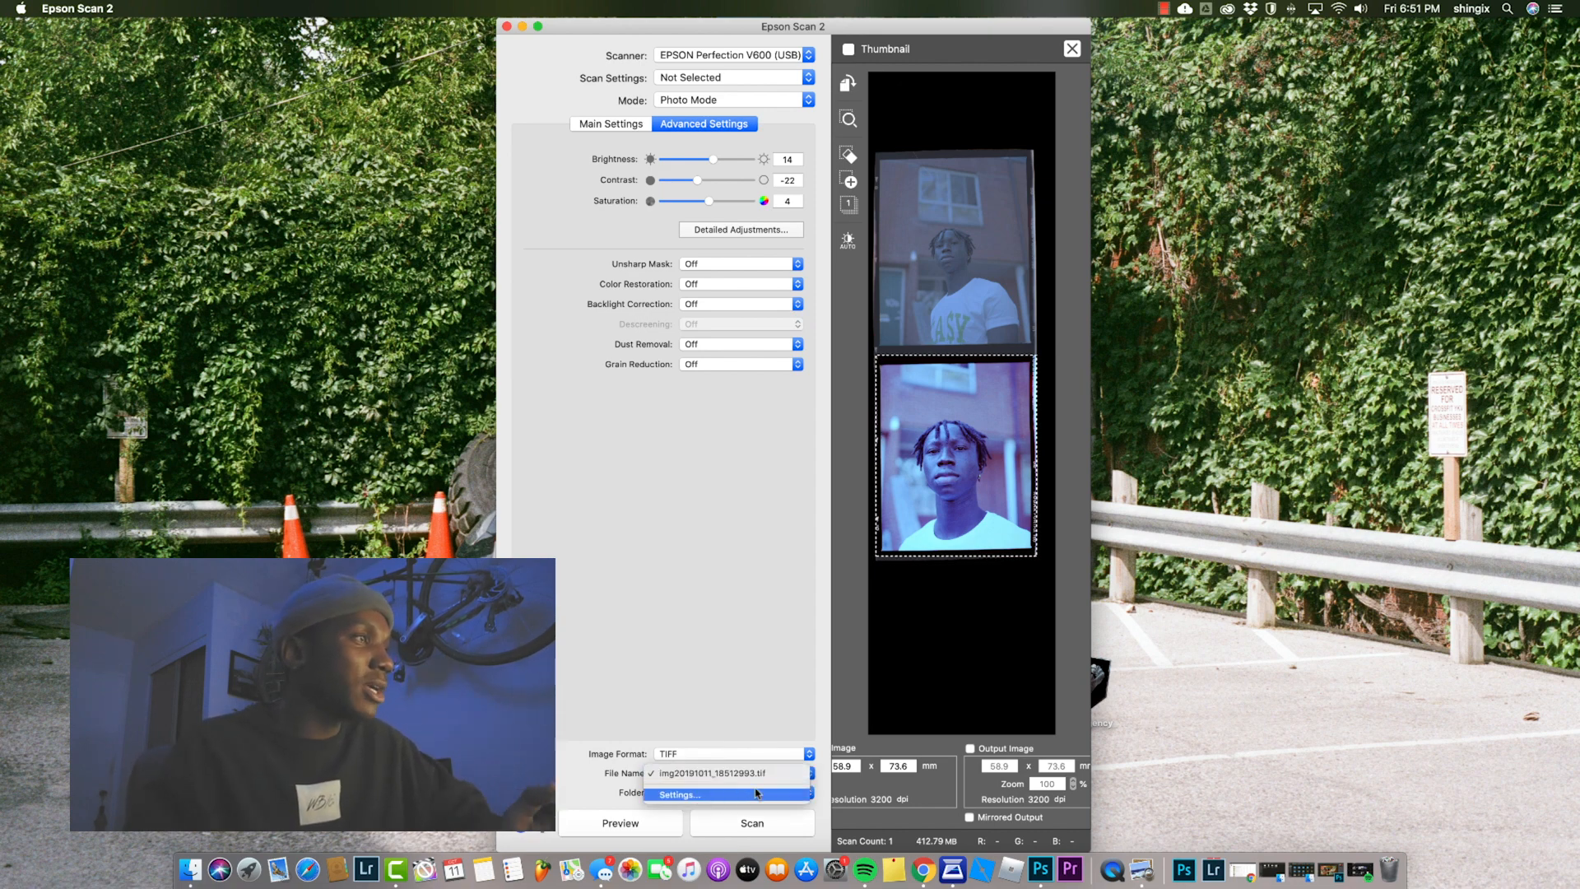
pyautogui.click(641, 681)
pyautogui.click(710, 794)
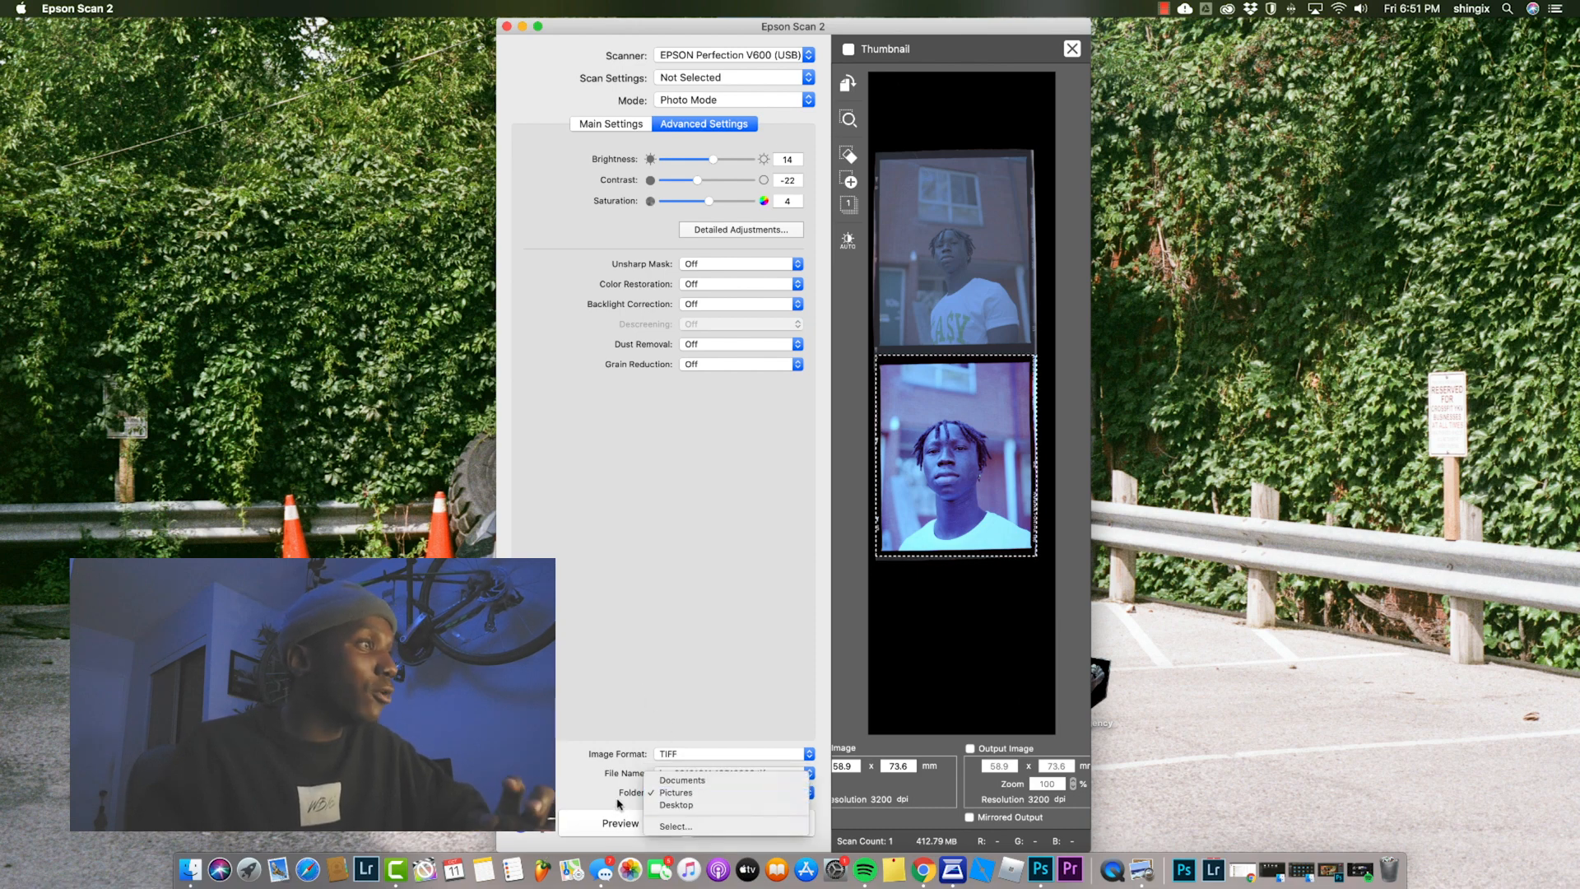
pyautogui.click(618, 701)
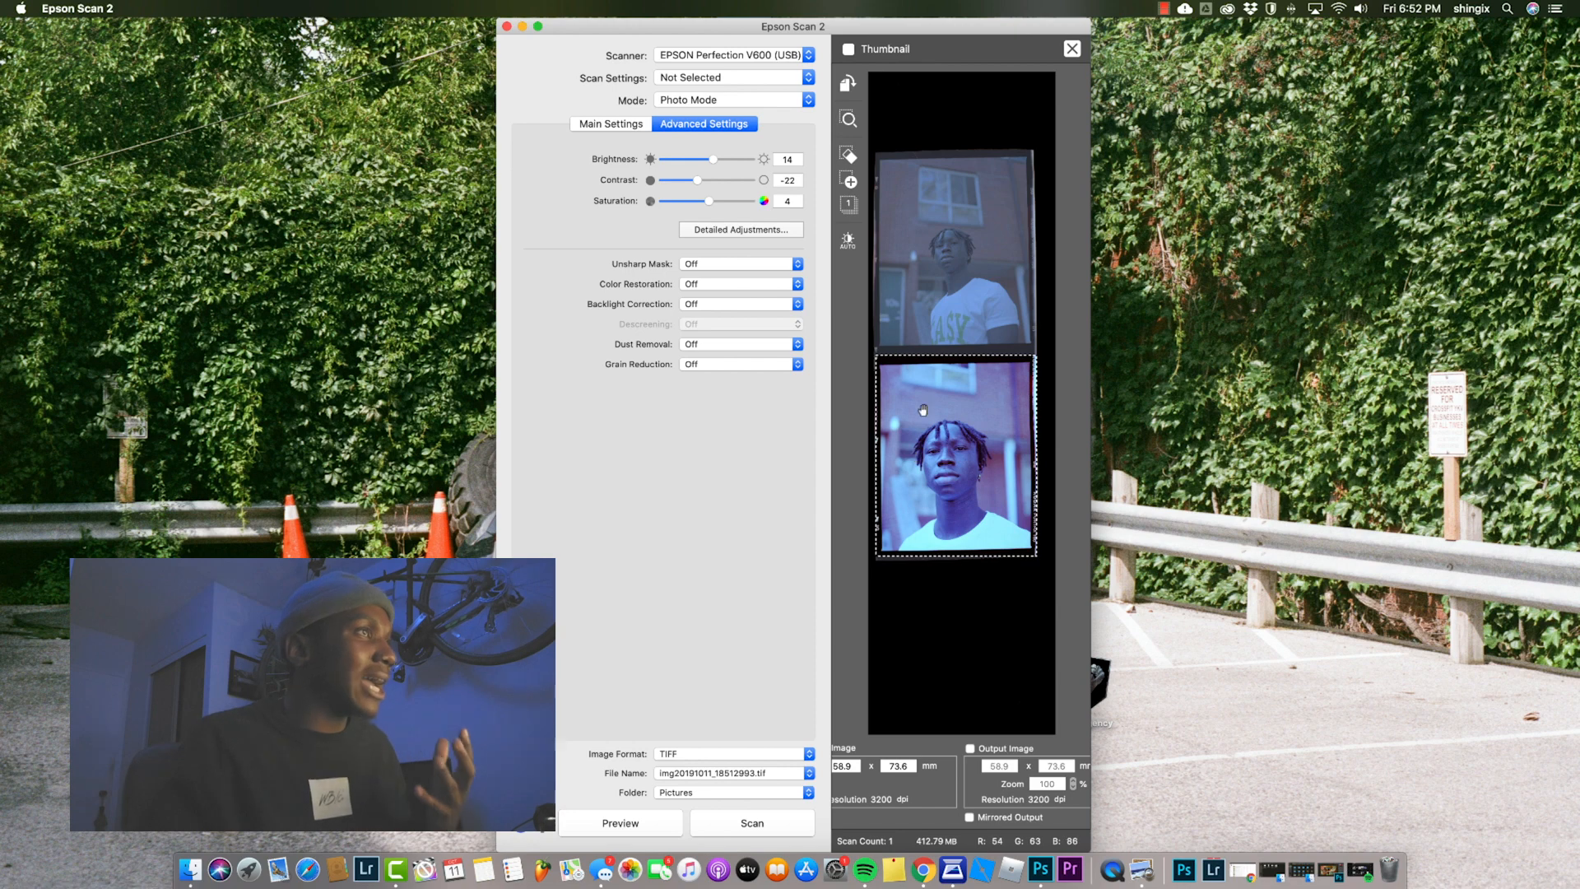
# - Add a scan area of about 58.1 × 72.8 mm around the upper frame and reset the lower frame's color adjustments
pyautogui.moveTo(874, 151); pyautogui.dragTo(1035, 353)
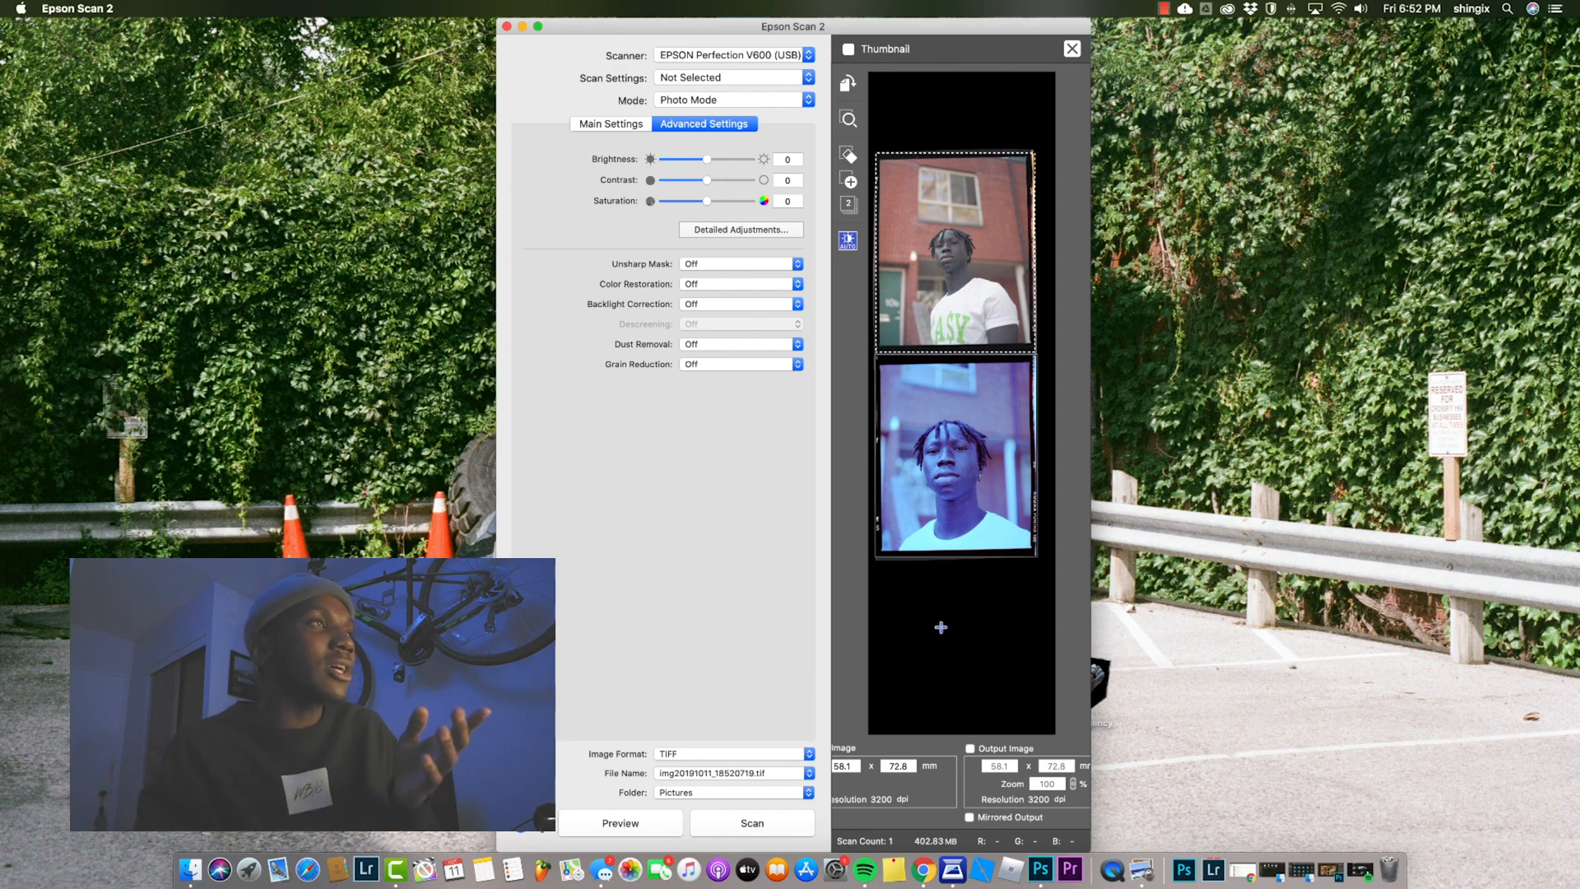
pyautogui.click(956, 429)
pyautogui.click(980, 244)
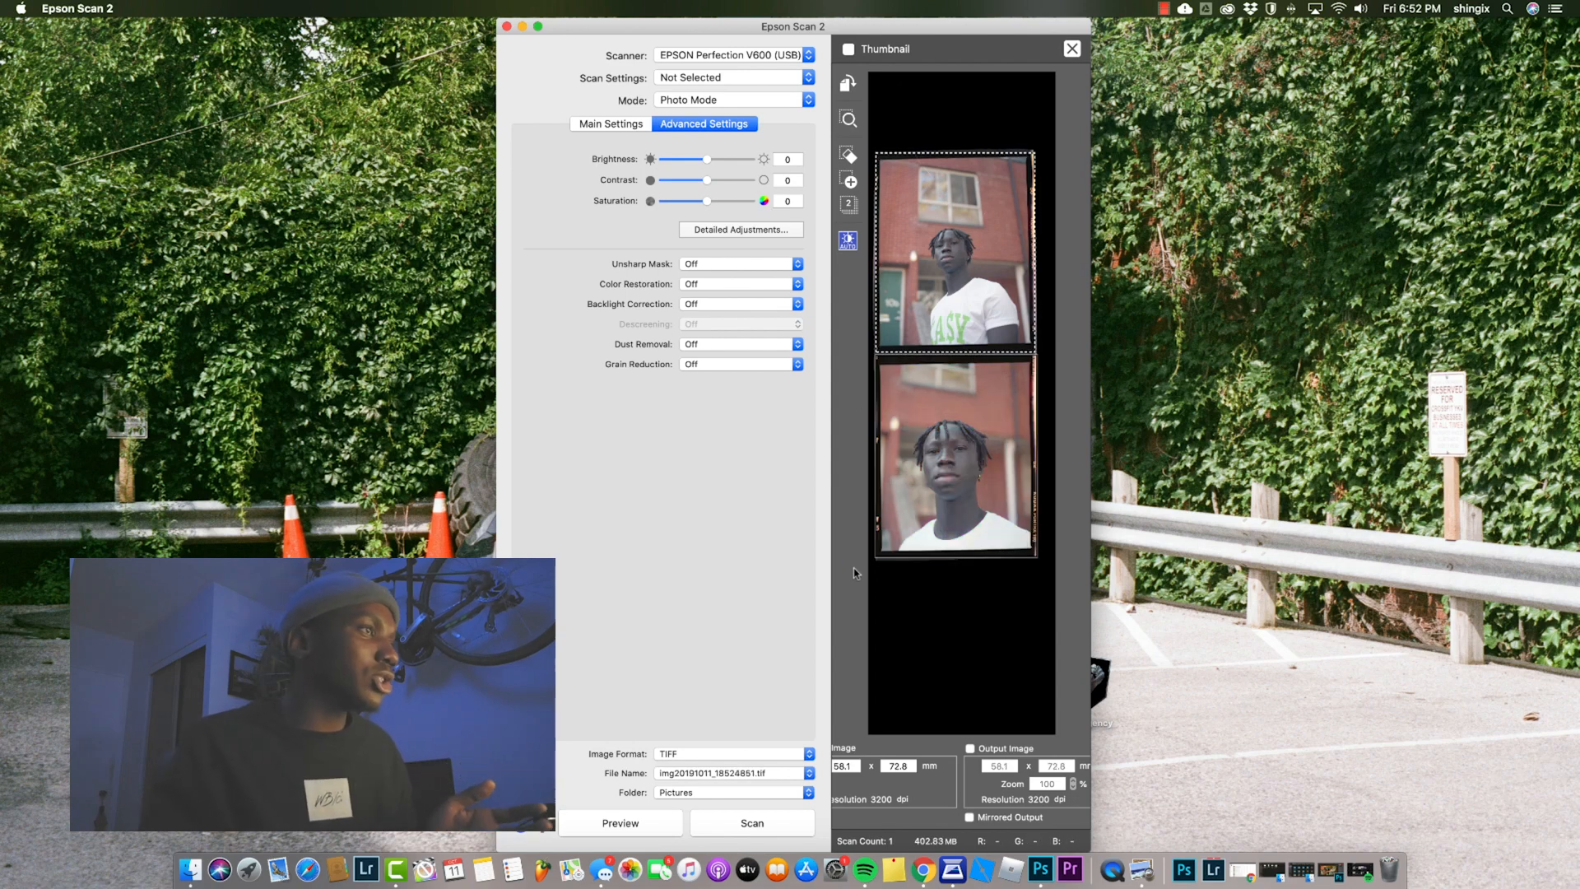